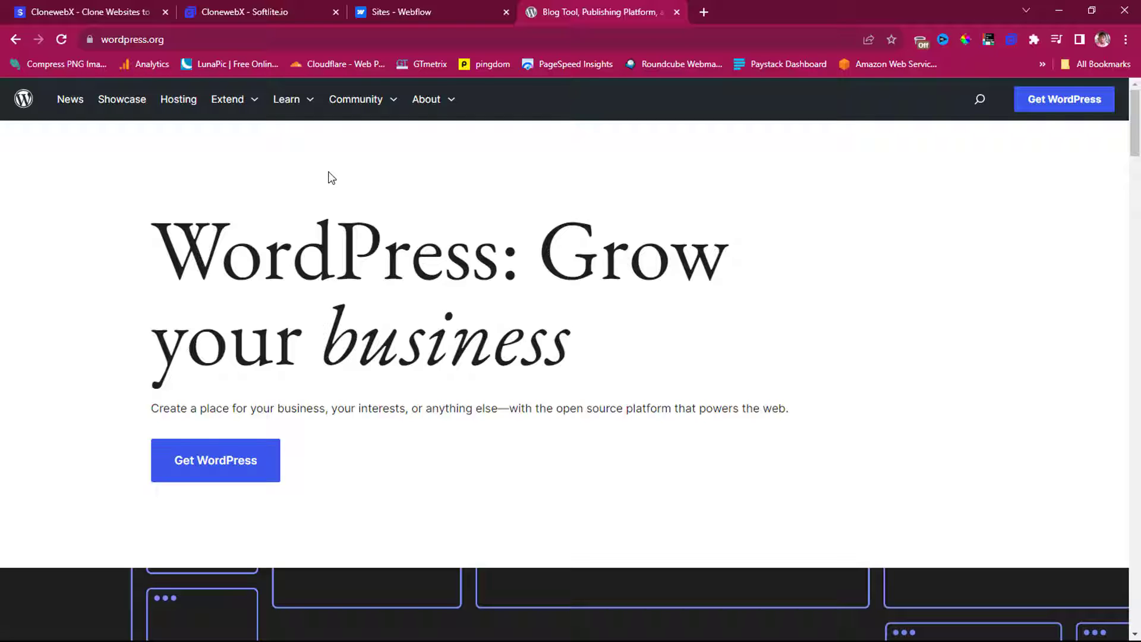
- Scroll through the wordpress.org homepage to look it over
scroll(461, 224, "down", 5)
scroll(462, 225, "up", 5)
scroll(462, 224, "down", 9)
scroll(459, 219, "down", 10)
scroll(458, 463, "up", 6)
scroll(458, 463, "up", 10)
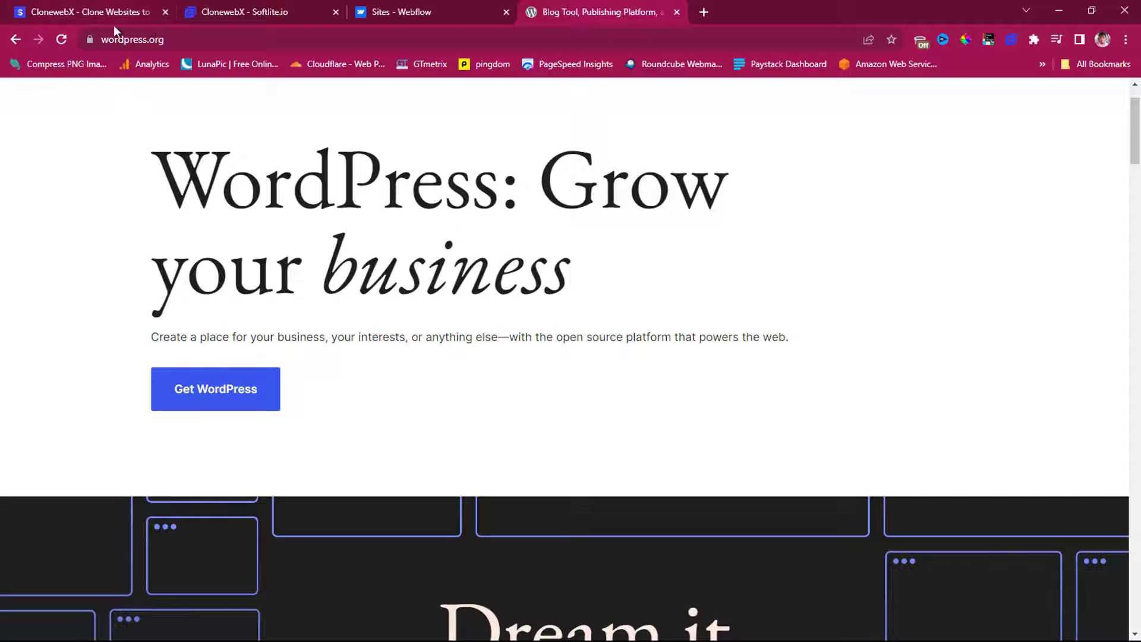
- Copy the wordpress.org URL from the address bar and switch to the ClonewebX tab
left_click(159, 40)
right_click(132, 39)
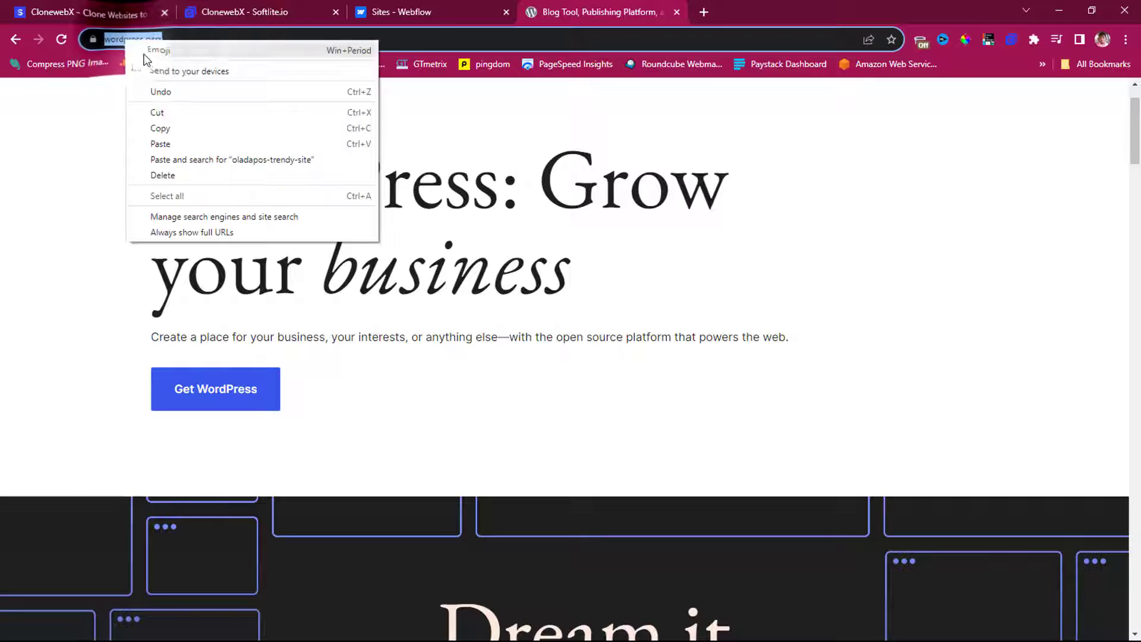
left_click(168, 129)
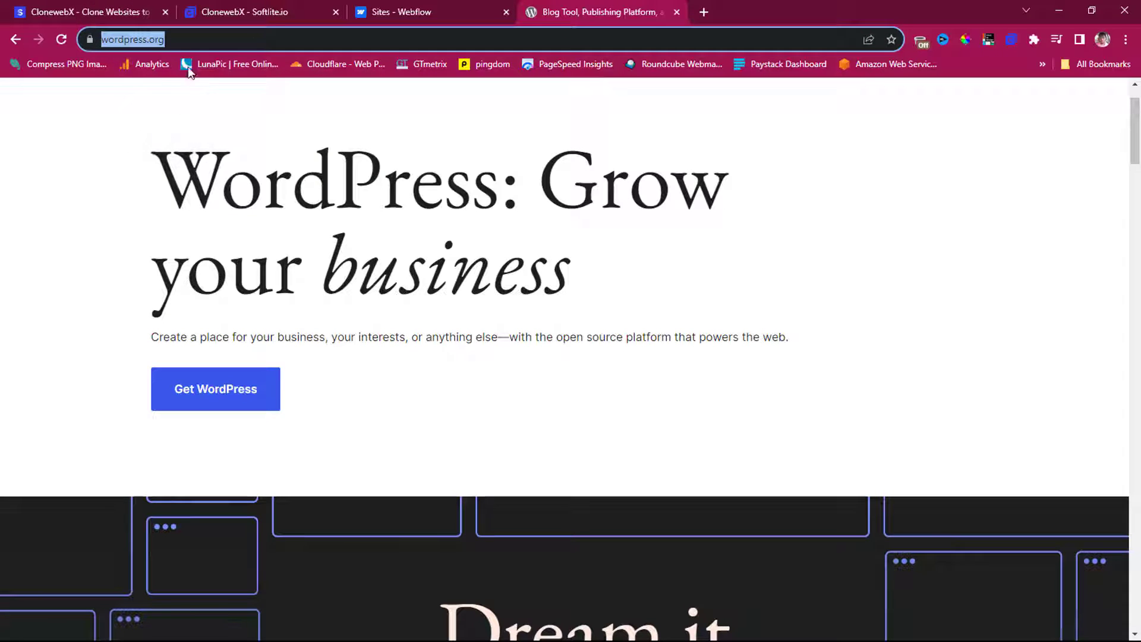
left_click(54, 11)
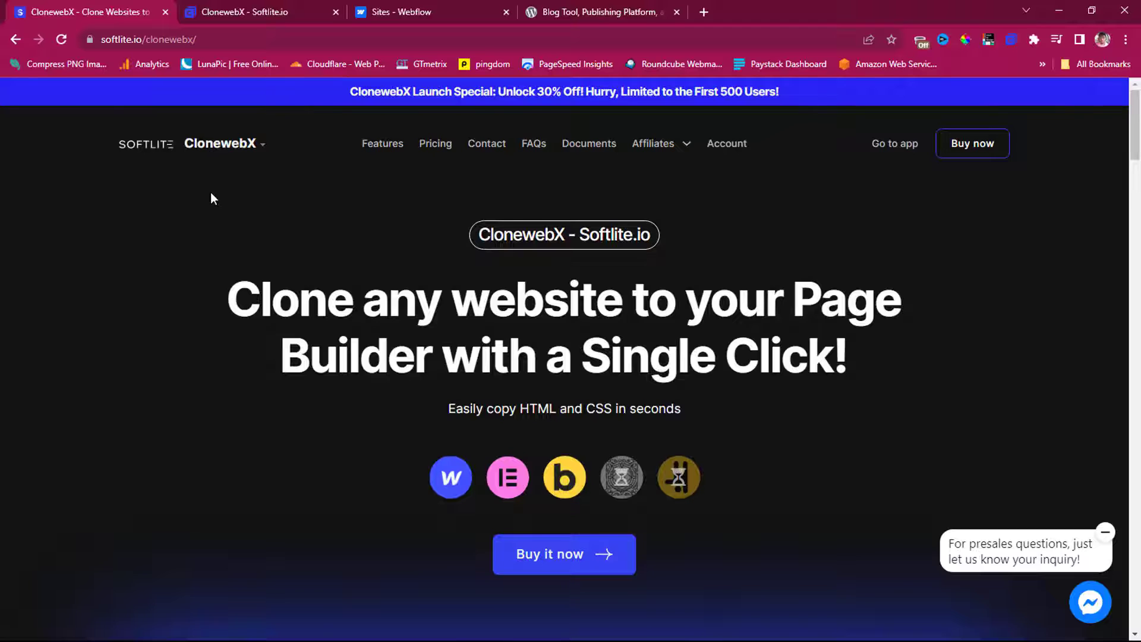
- Review the ClonewebX features and pricing sections, then switch to the projects dashboard tab
scroll(210, 191, "down", 2)
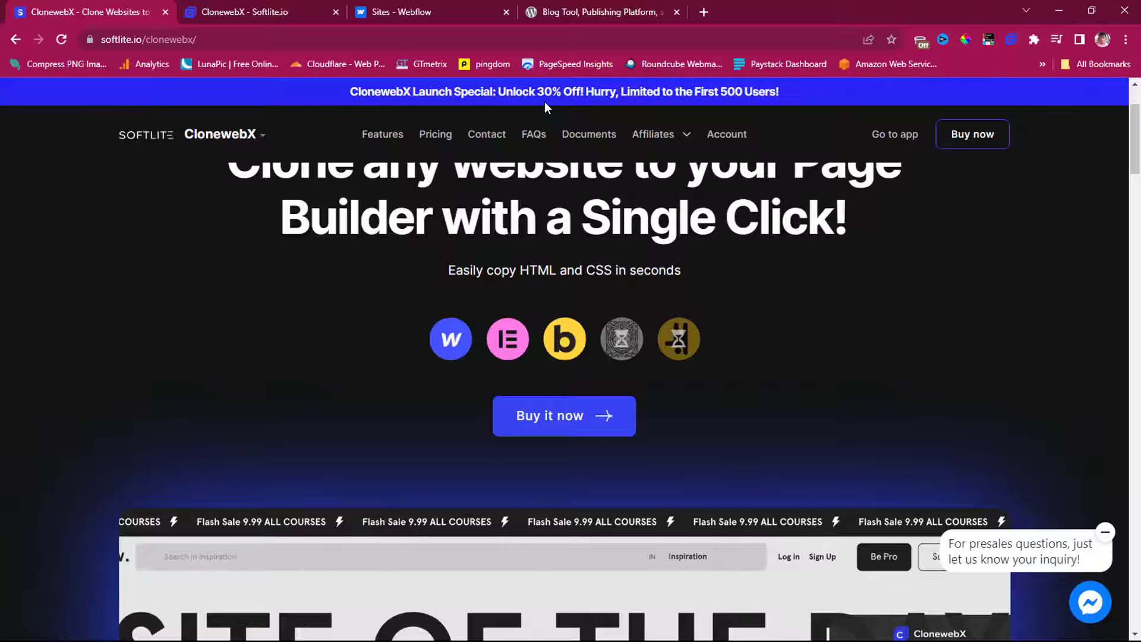
scroll(545, 101, "down", 8)
scroll(545, 102, "down", 20)
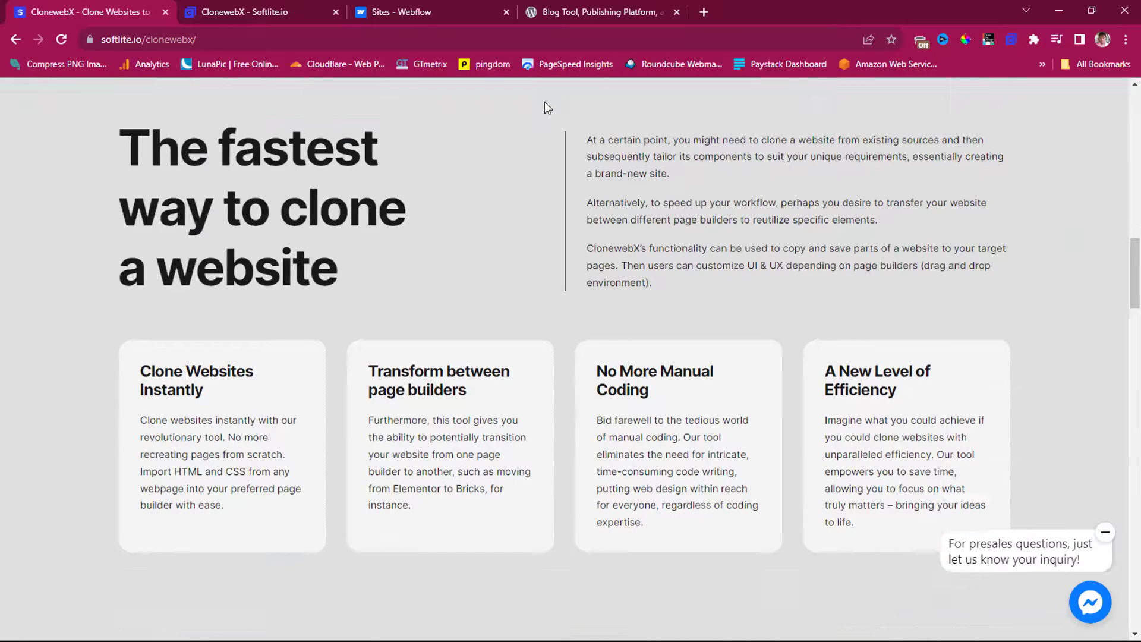
scroll(544, 102, "up", 3)
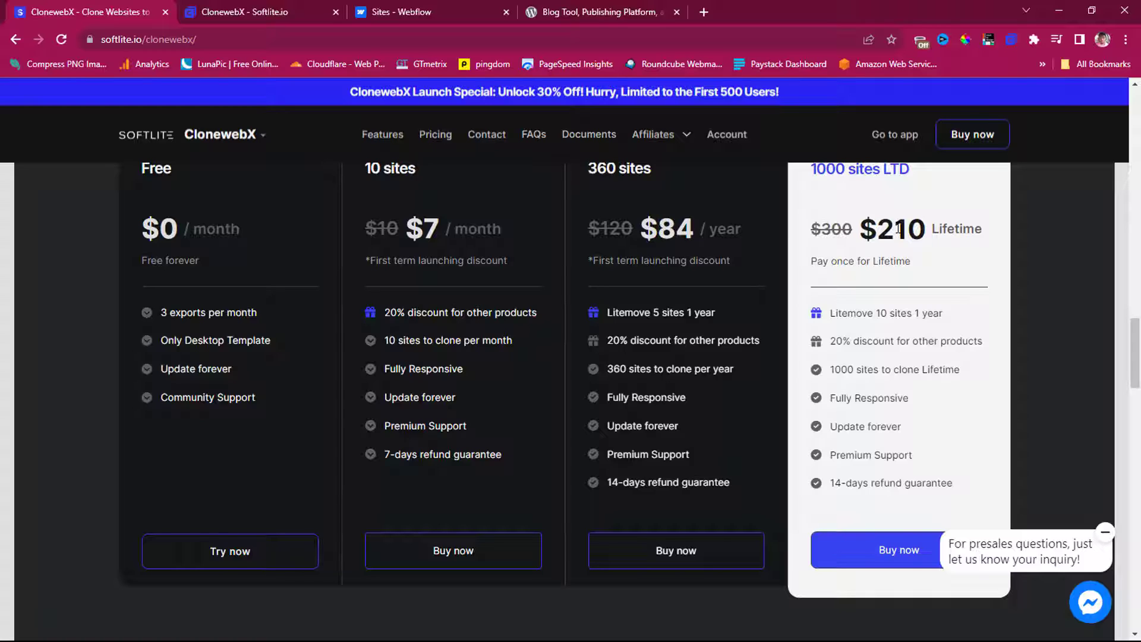
key("ctrl+Tab")
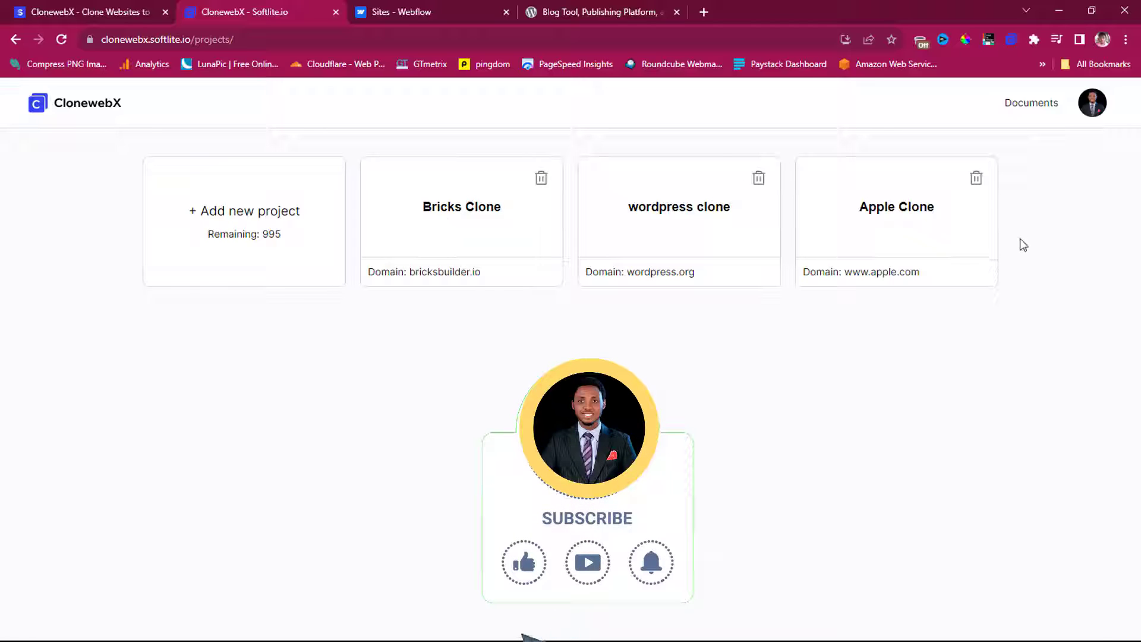
left_click(219, 216)
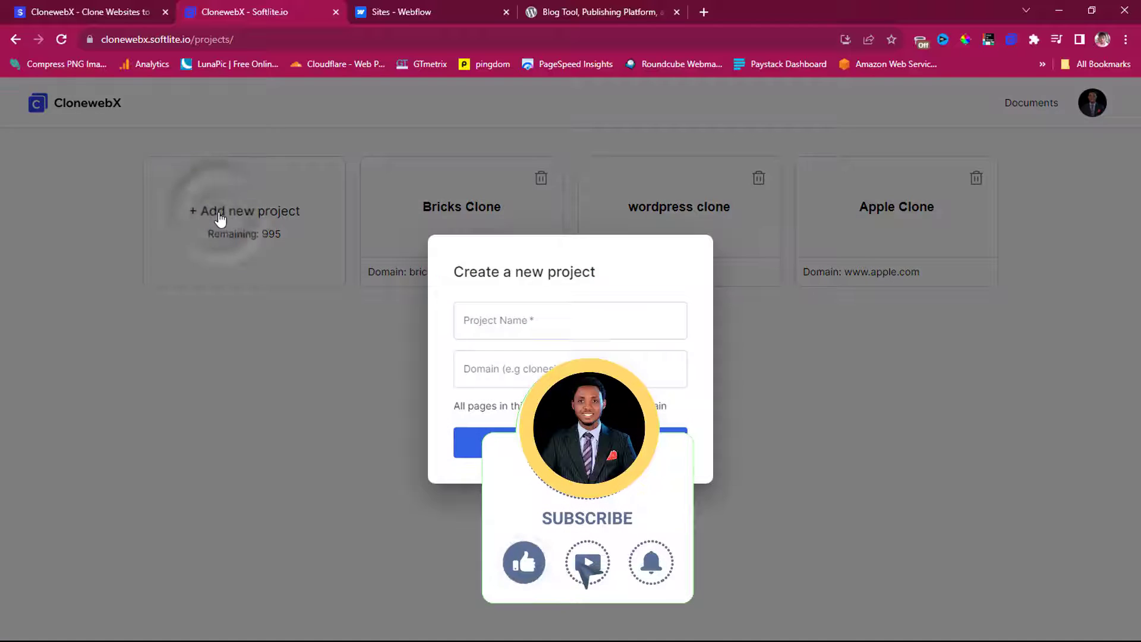
left_click(541, 318)
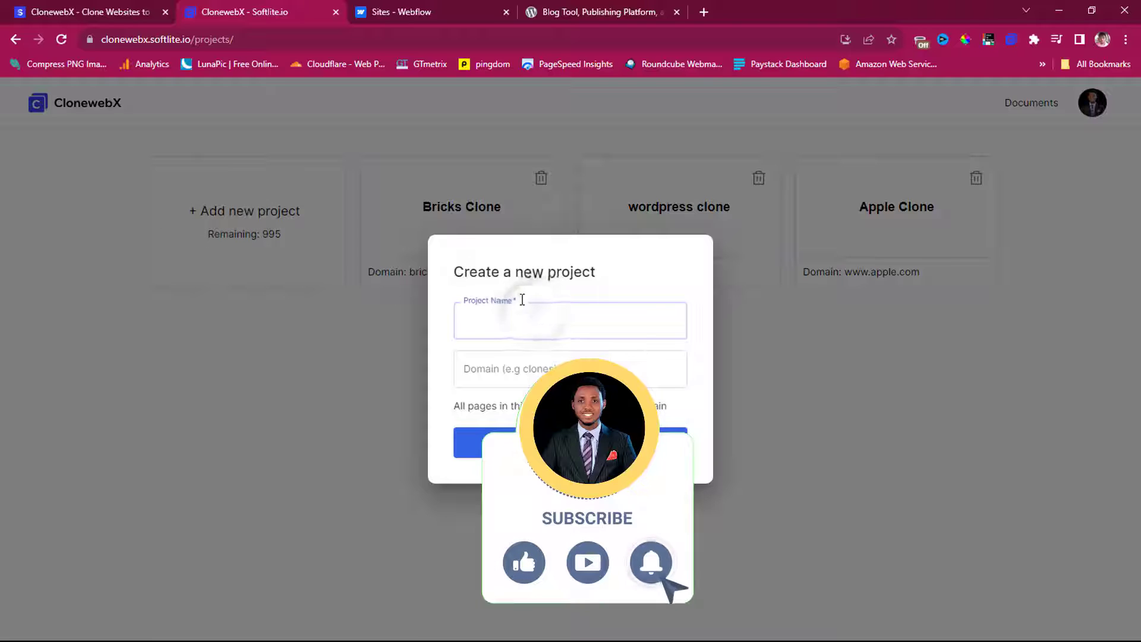
left_click(468, 375)
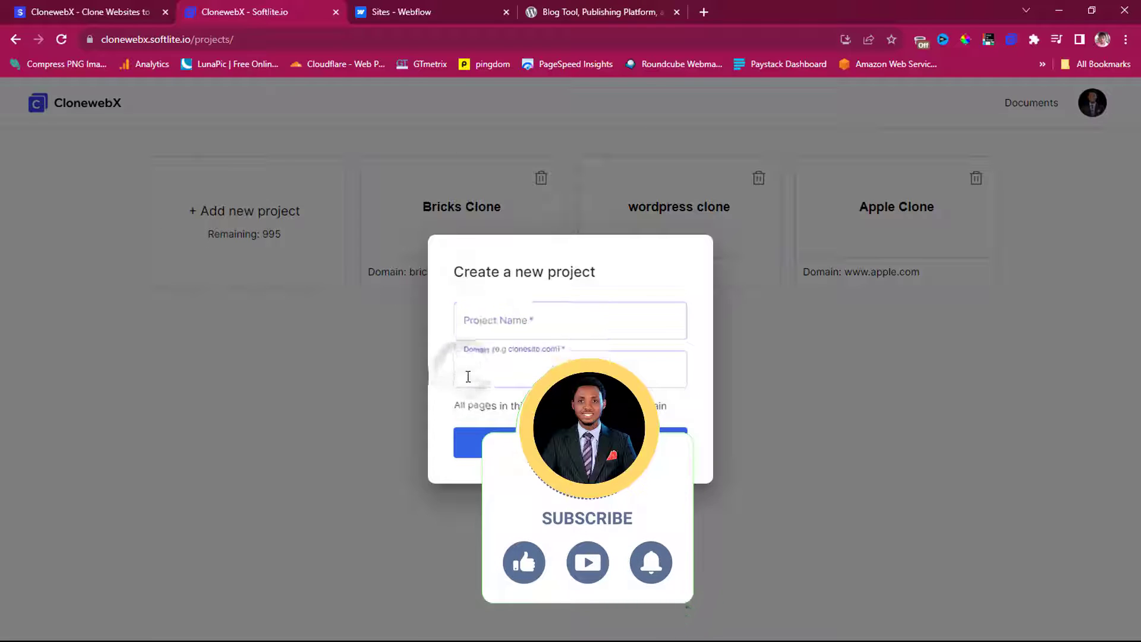
key("ctrl+v")
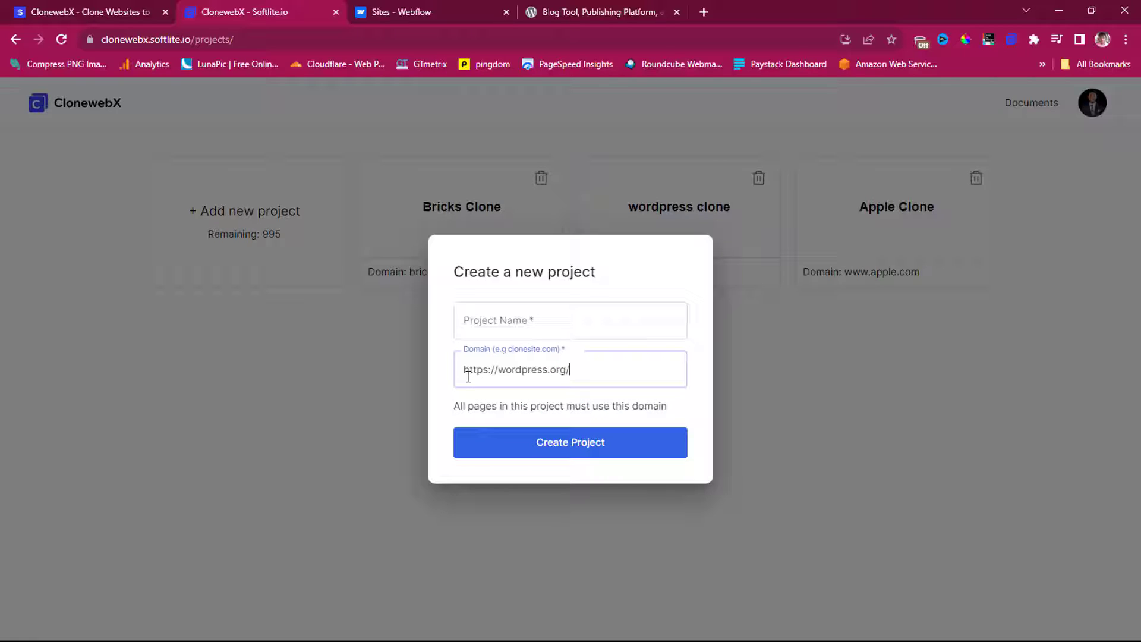
left_click(342, 393)
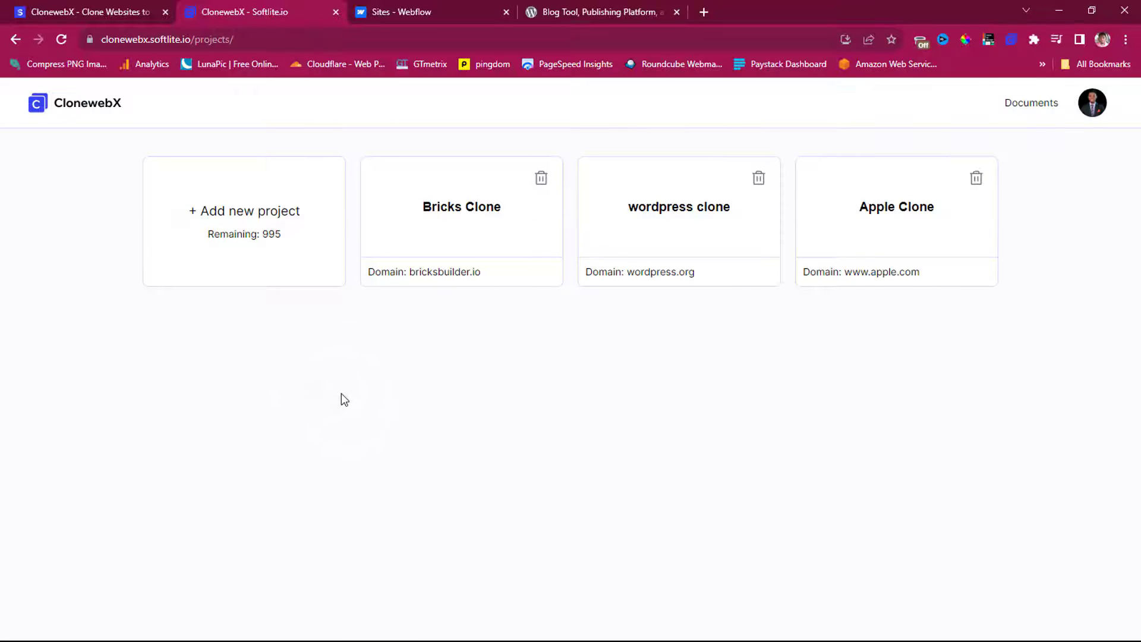
left_click(691, 235)
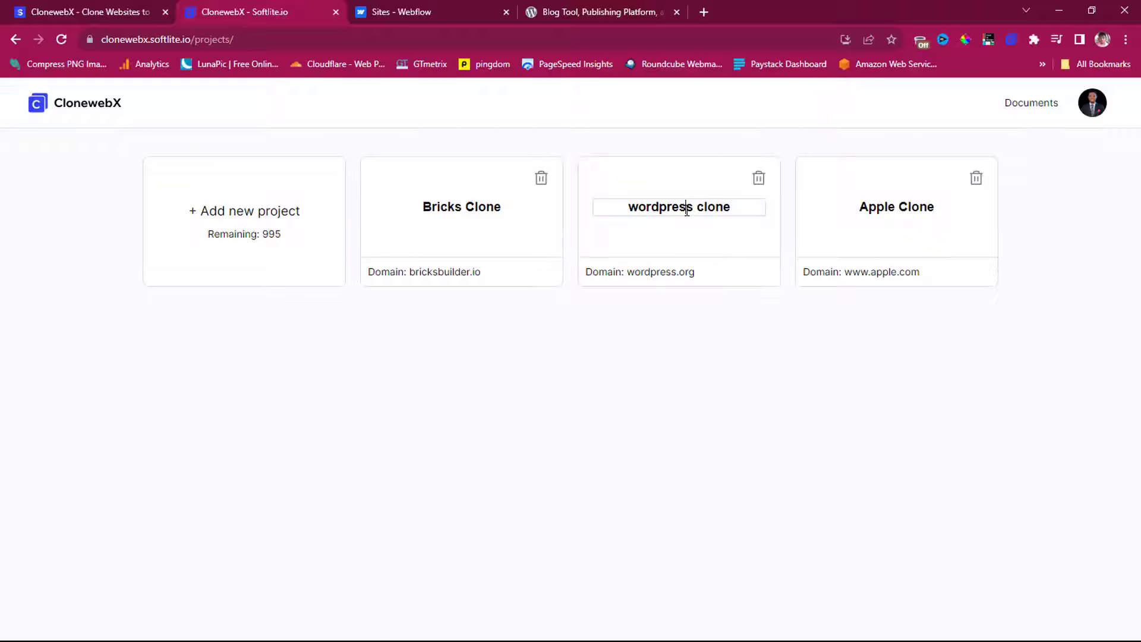
- Open the wordpress clone project to view its home, about and showcase pages, then return to wordpress.org
left_click(676, 241)
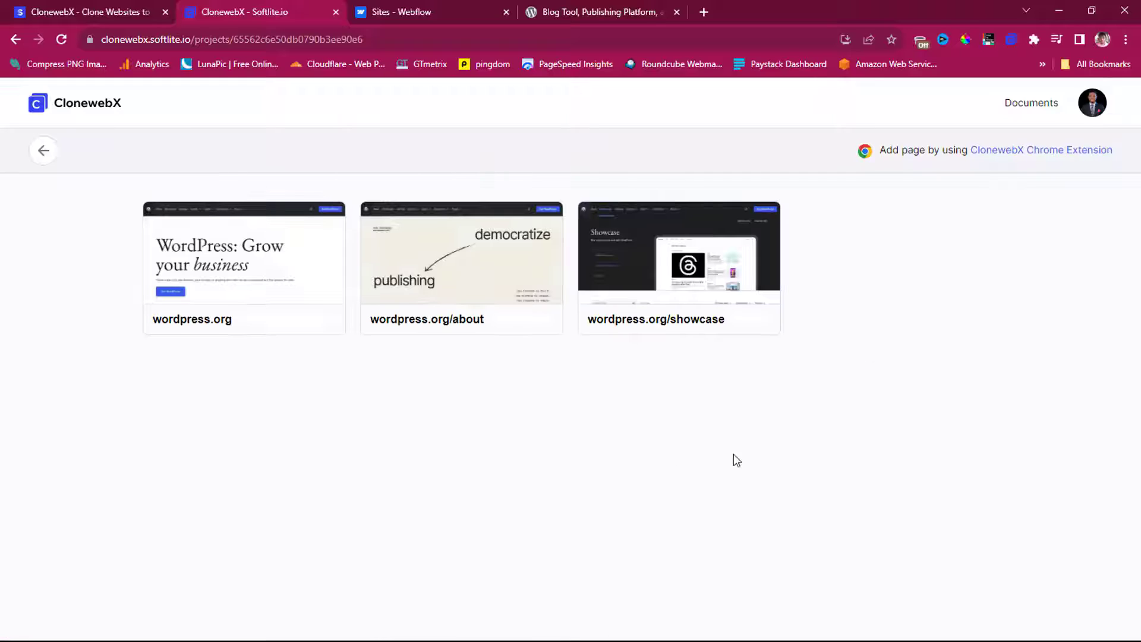
mouse_move(261, 261)
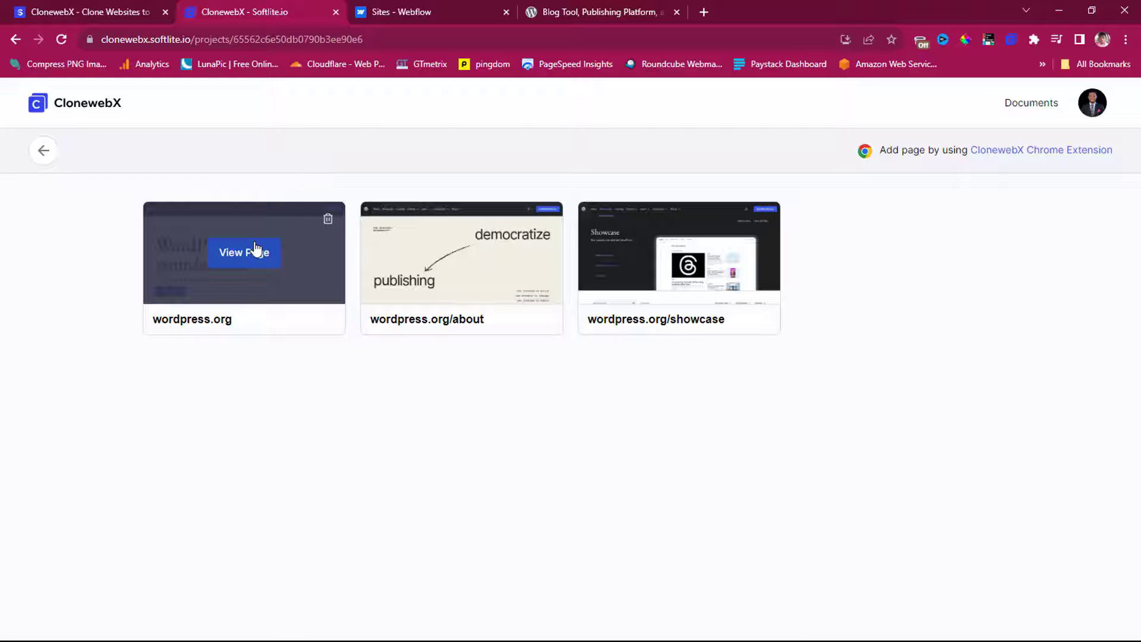
mouse_move(455, 256)
mouse_move(720, 252)
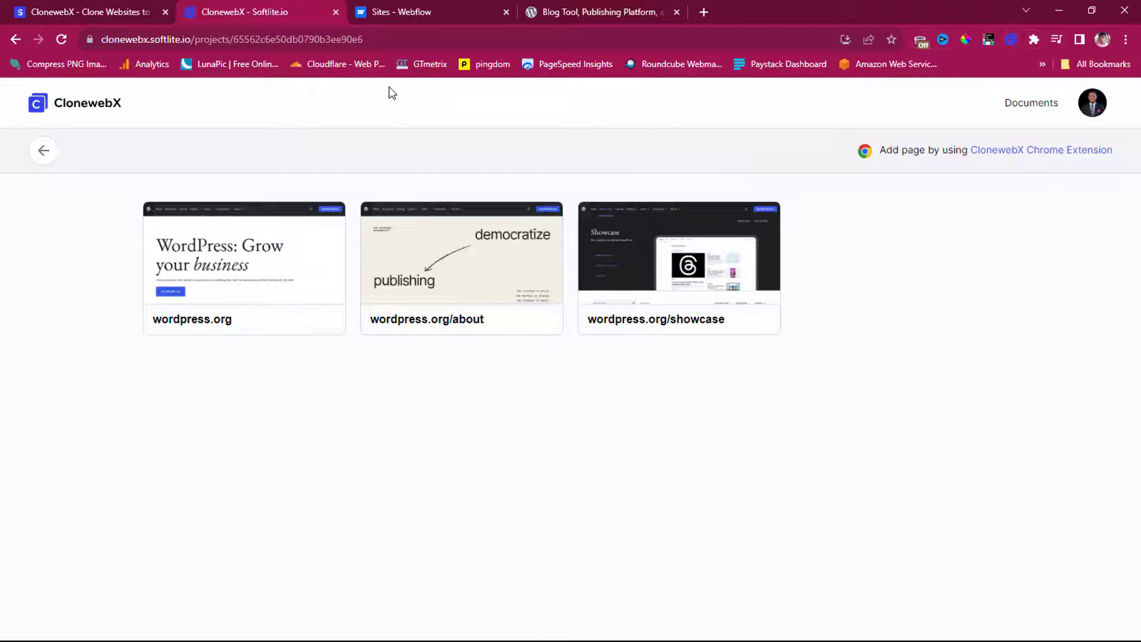
left_click(588, 11)
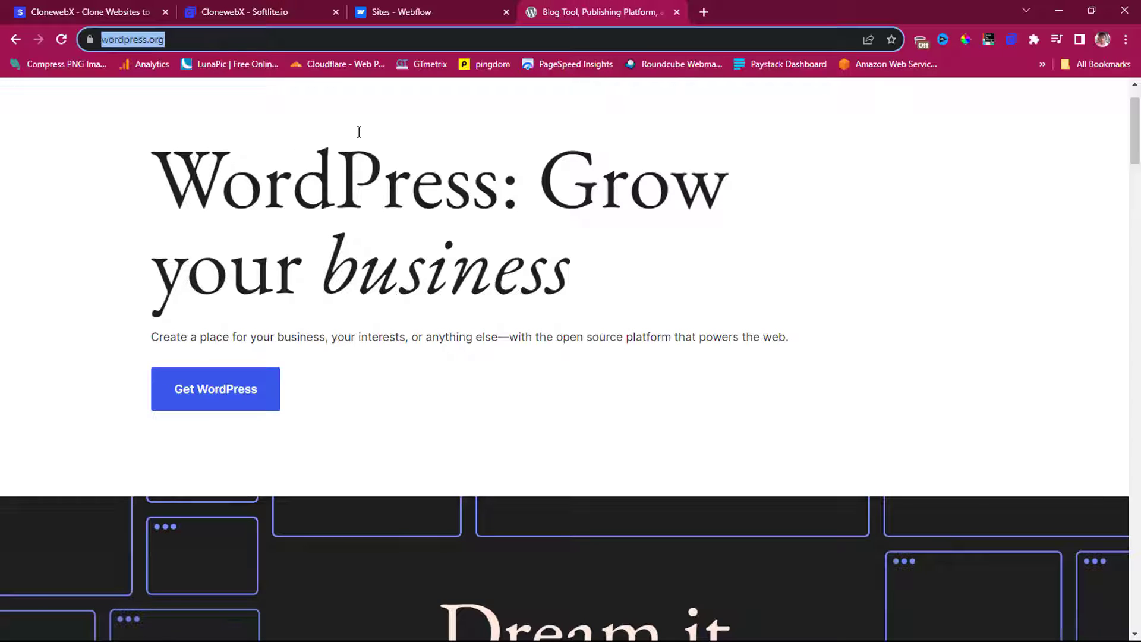
- Add the wordpress.org page to the 'wordpress clone' project using the ClonewebX extension
left_click(1011, 40)
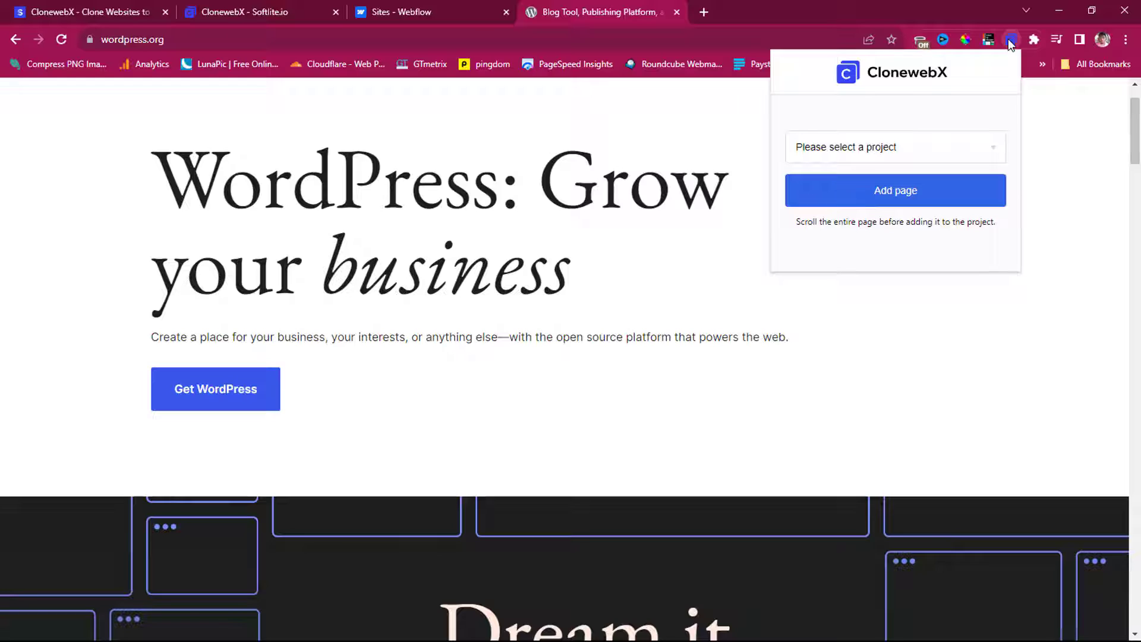
left_click(968, 148)
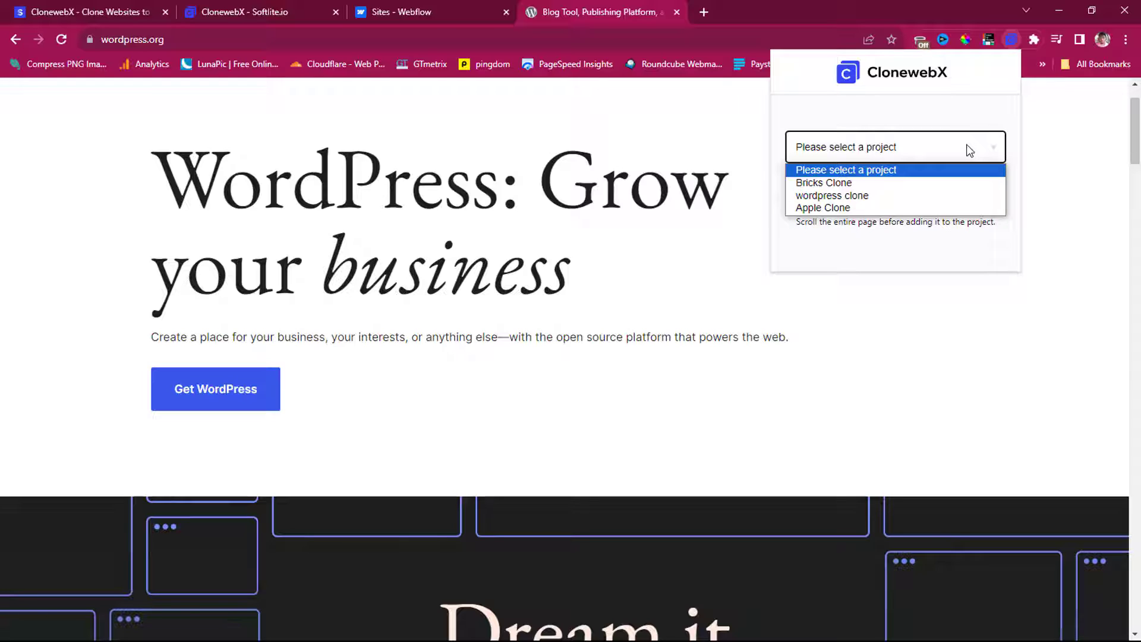
left_click(824, 196)
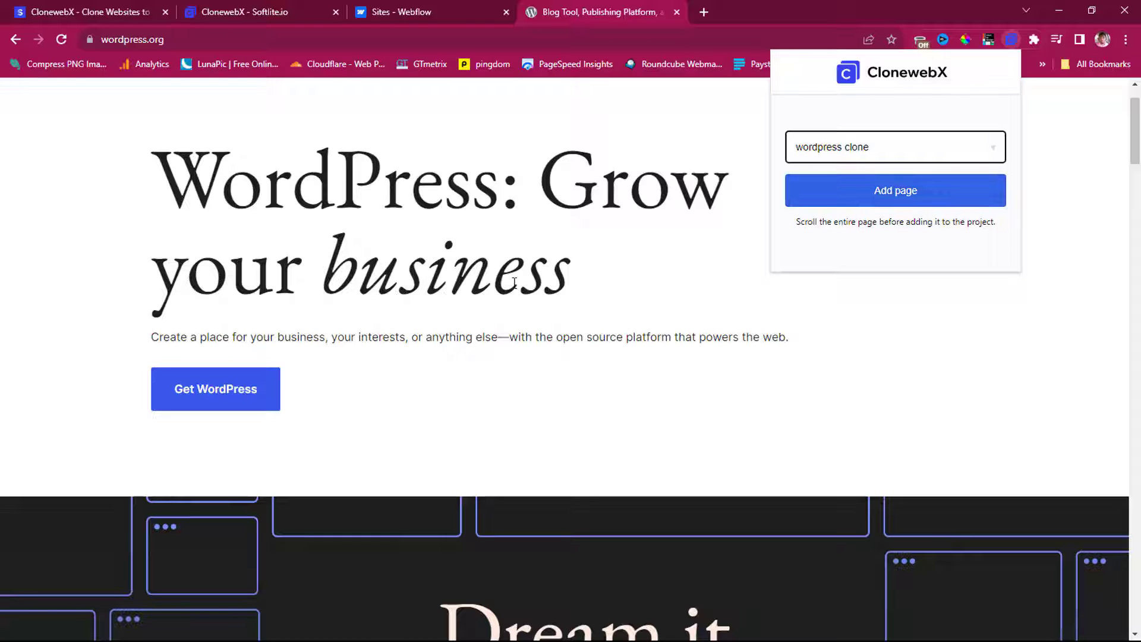
left_click(619, 273)
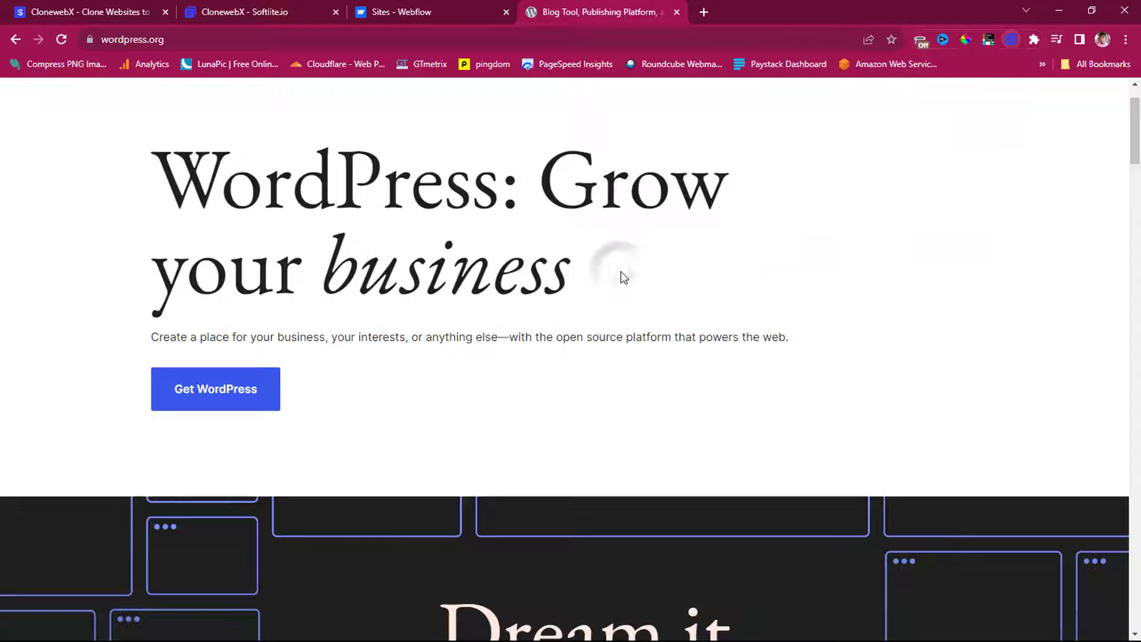
- Scroll the whole wordpress.org page to load it, then add it again to 'wordpress clone'
scroll(621, 271, "down", 15)
scroll(720, 256, "down", 20)
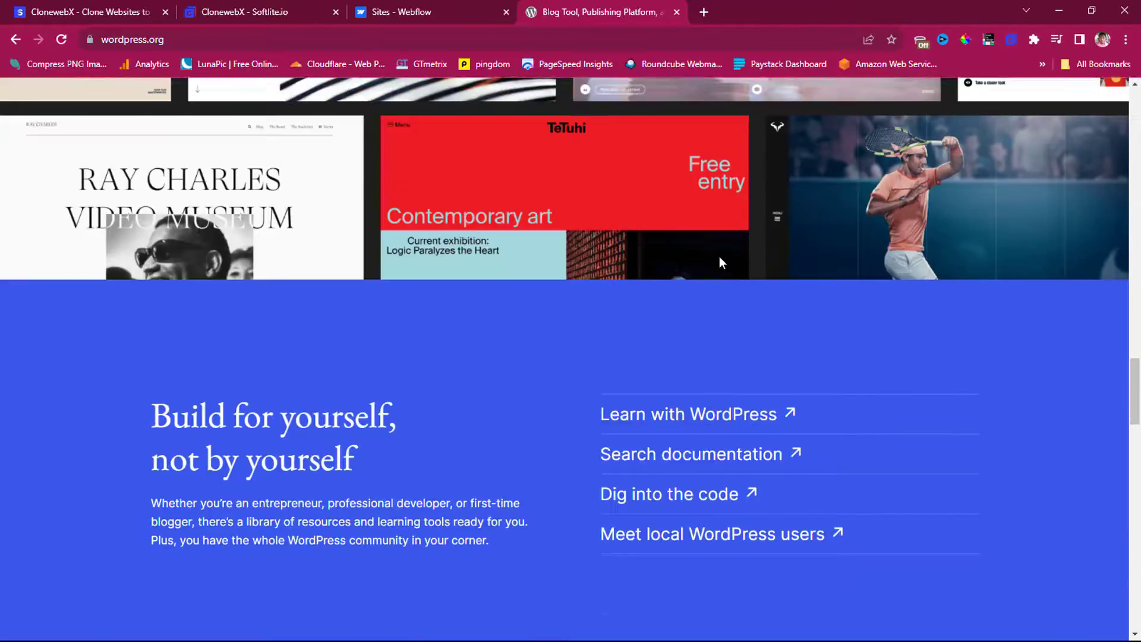
scroll(720, 255, "down", 10)
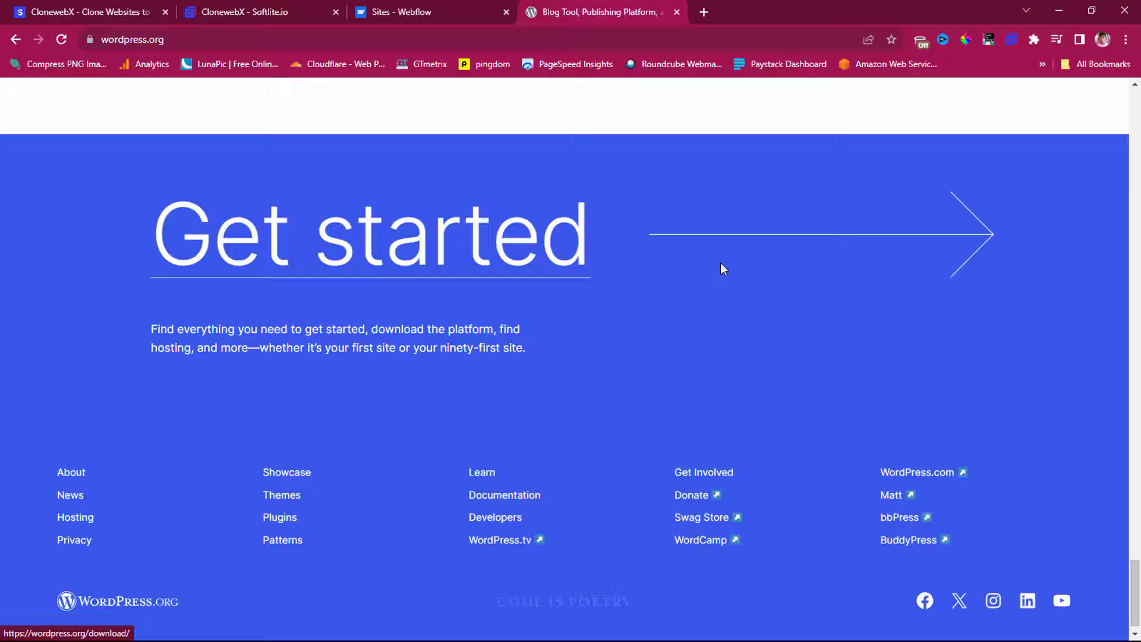
scroll(723, 269, "up", 5)
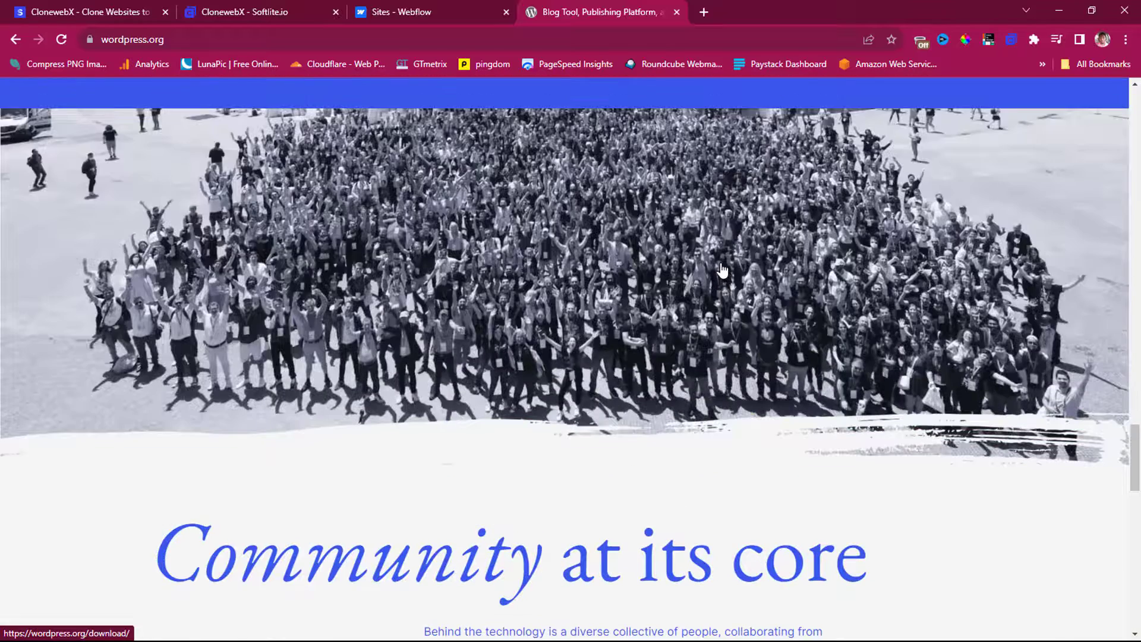
scroll(723, 270, "up", 15)
scroll(723, 271, "up", 20)
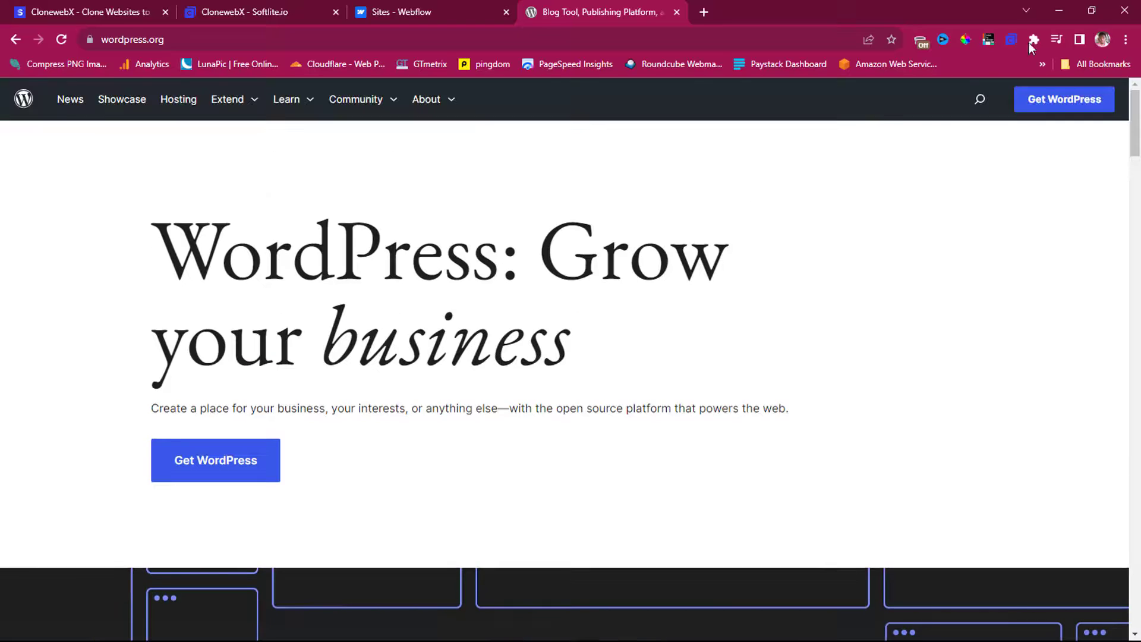
left_click(1012, 39)
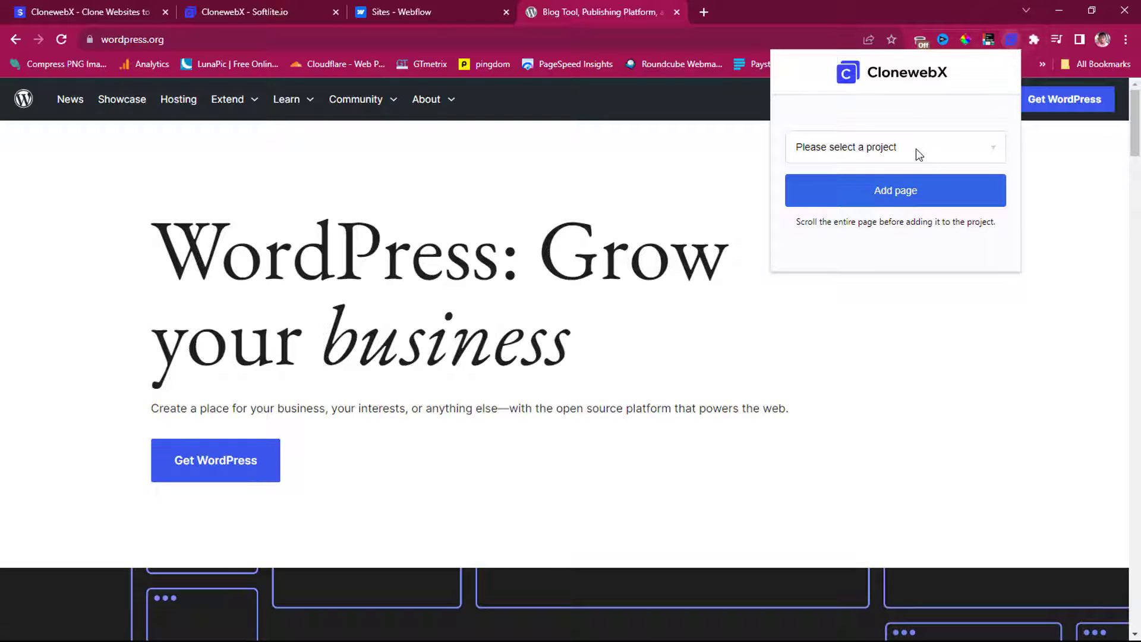
left_click(915, 153)
left_click(869, 195)
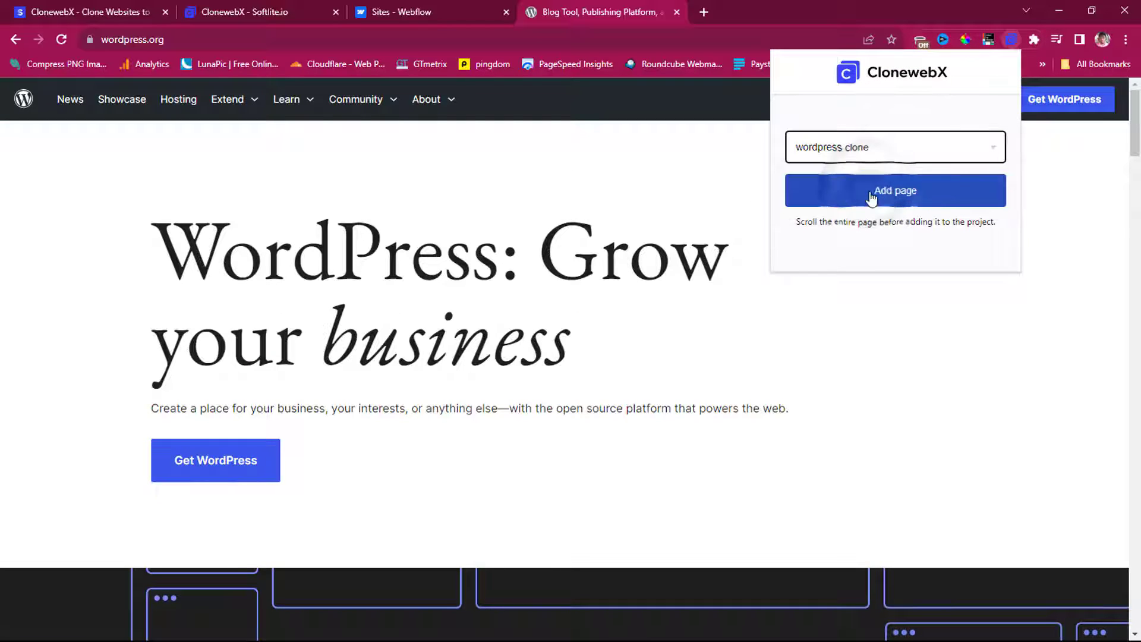
left_click(897, 191)
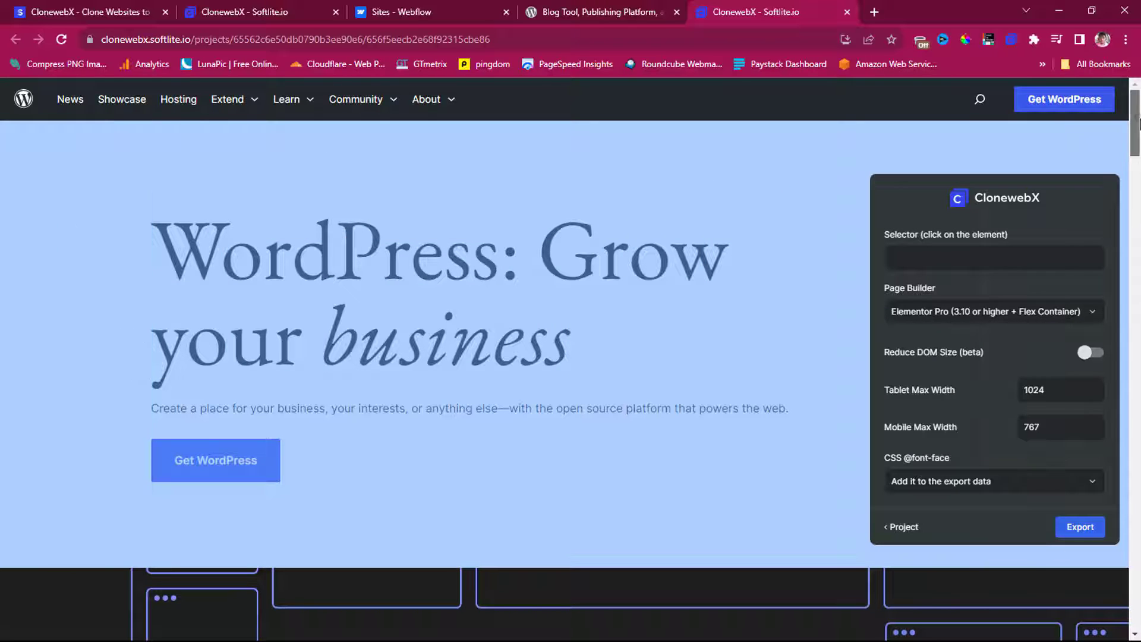
- Select the hero heading text on the wordpress.org homepage
mouse_move(1136, 126)
left_mouse_down()
mouse_move(1139, 594)
mouse_move(1132, 119)
left_mouse_up()
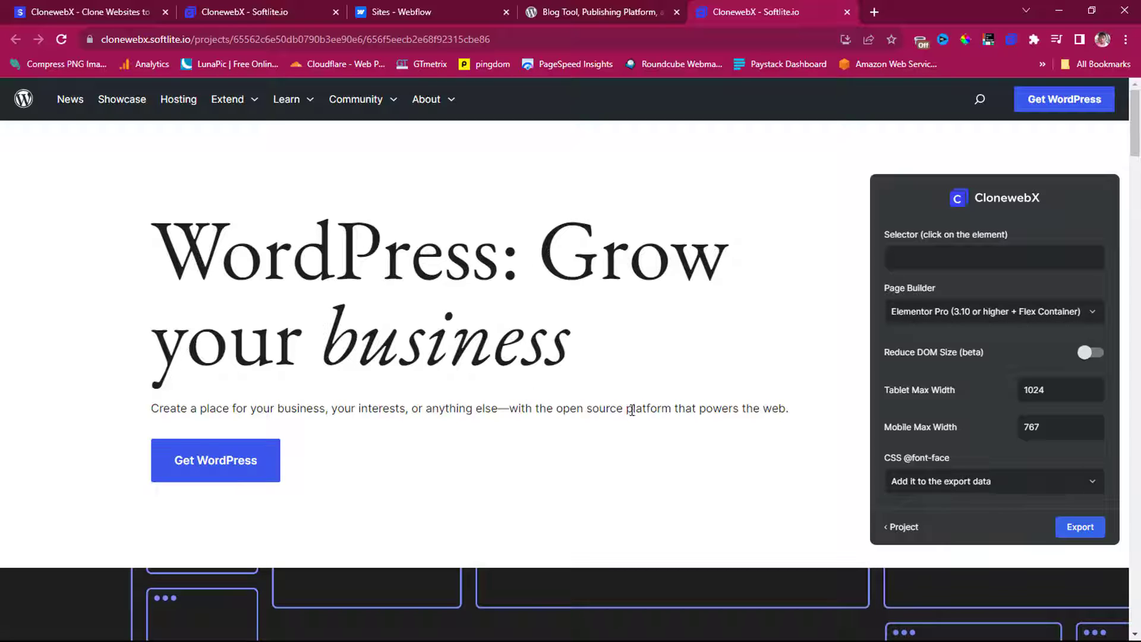
double_click(569, 355)
left_click_drag(569, 355, 158, 214)
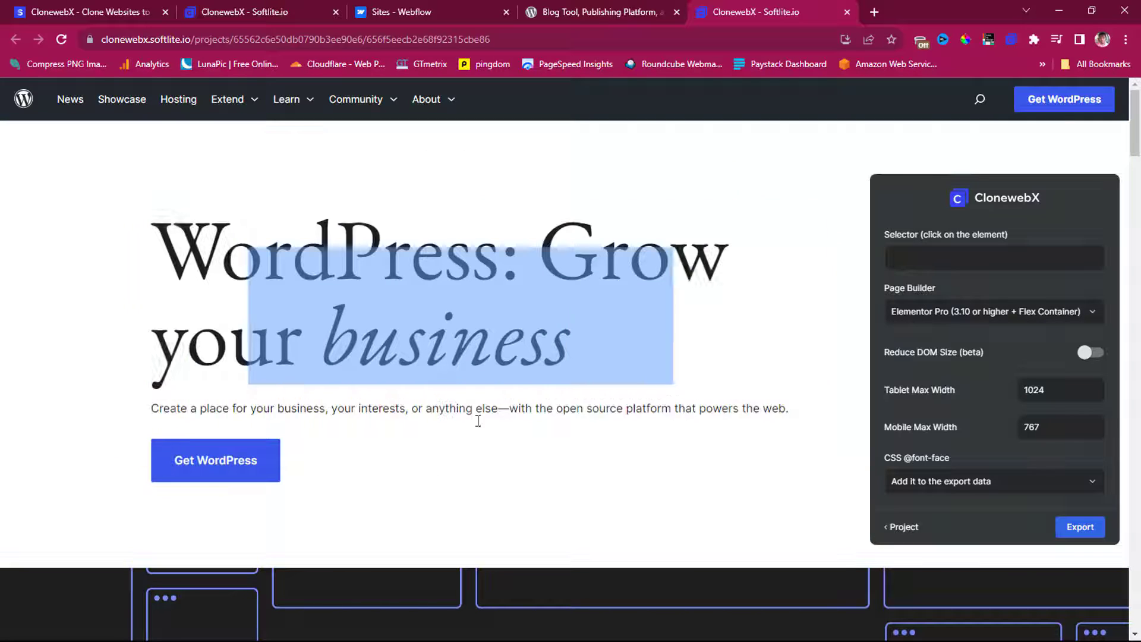
scroll(365, 396, "down", 6)
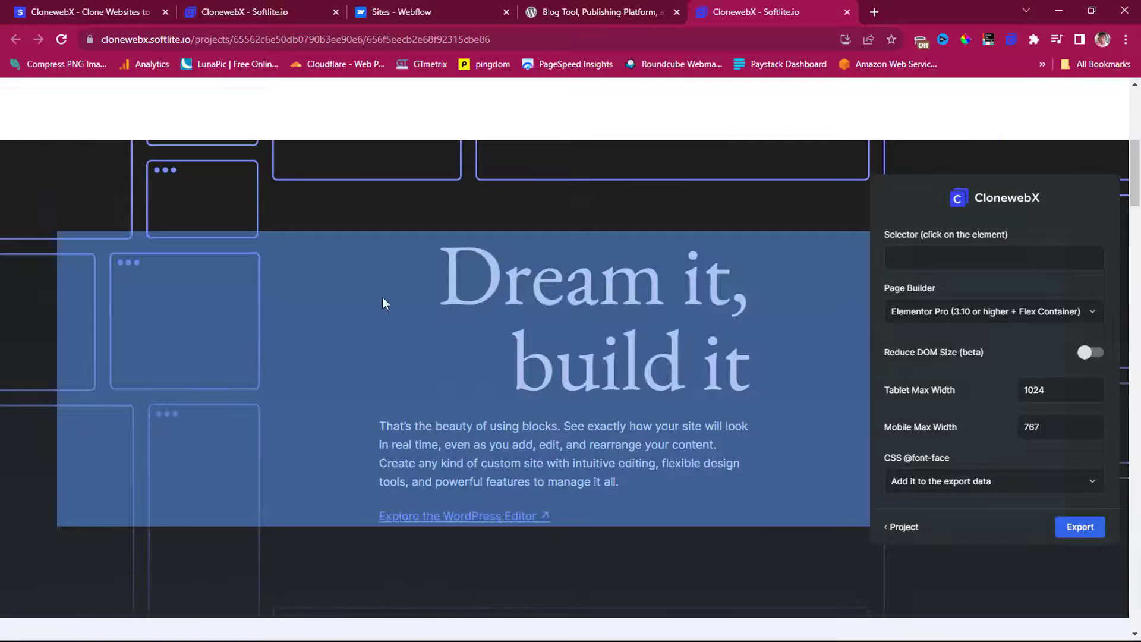
scroll(190, 226, "up", 6)
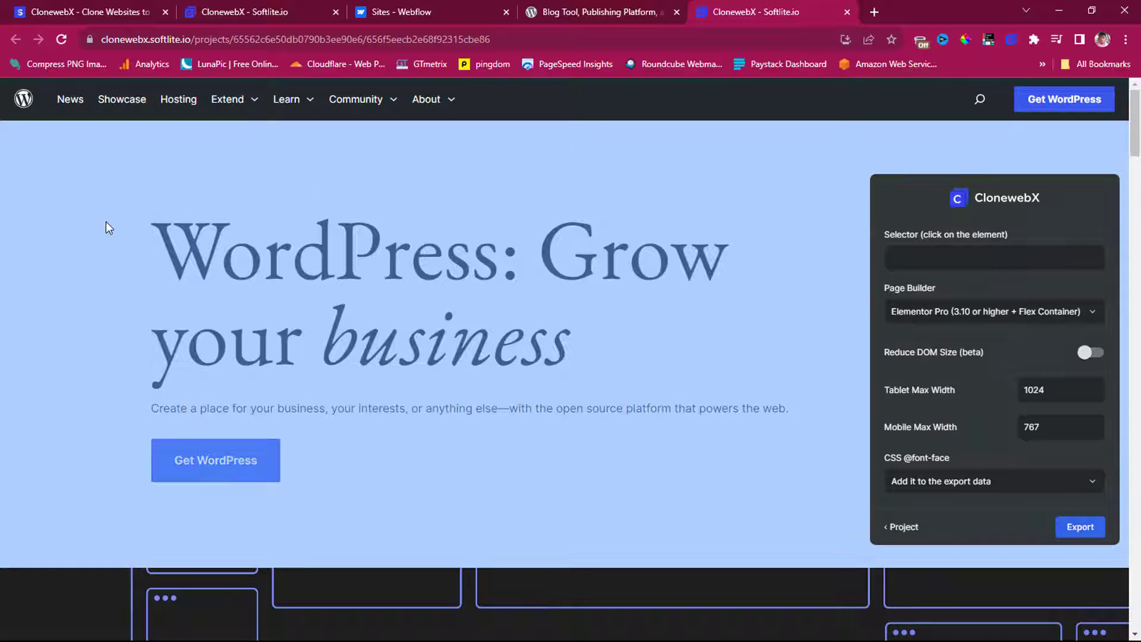
- Target the #intro hero section and toggle #intro and parent #wp--skip-link--target visibility to compare
left_click(106, 221)
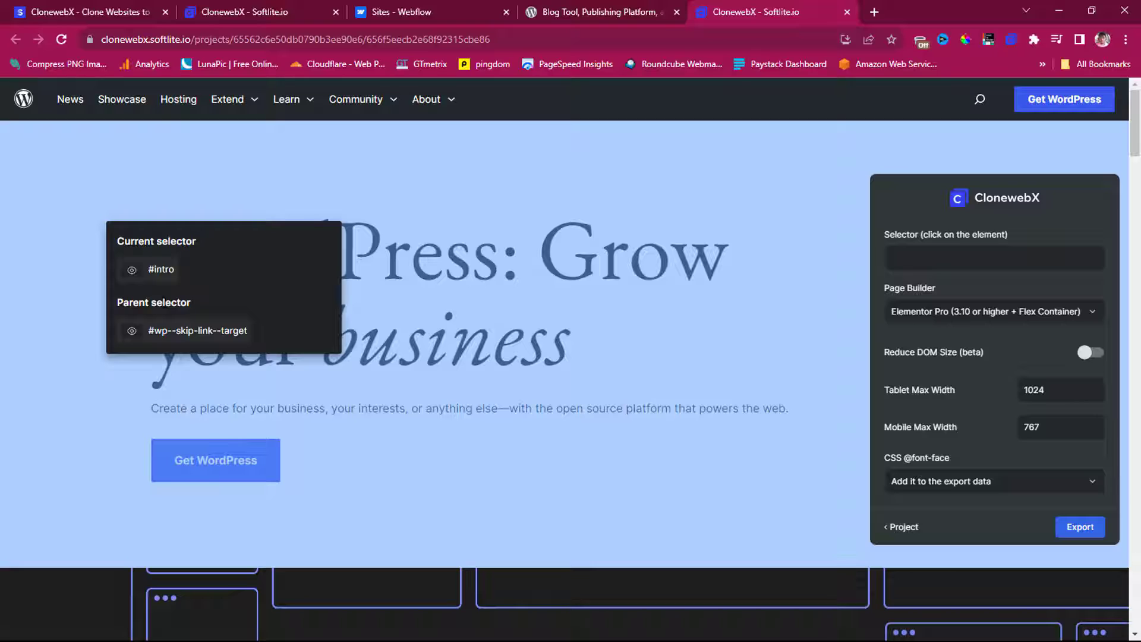
left_click(131, 271)
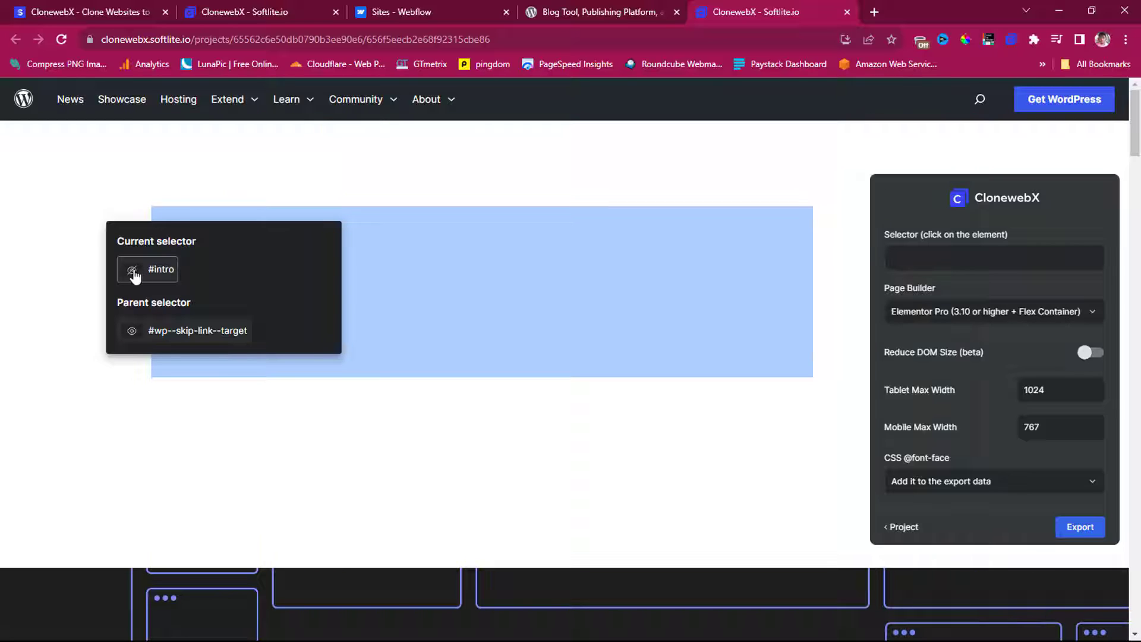
left_click(132, 270)
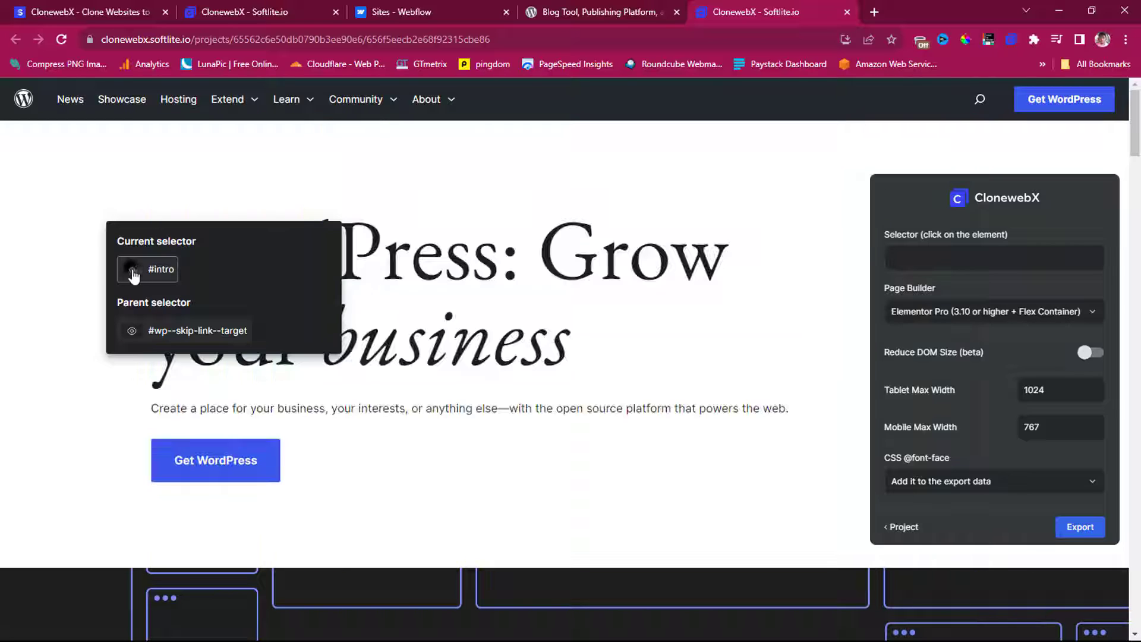
left_click(130, 333)
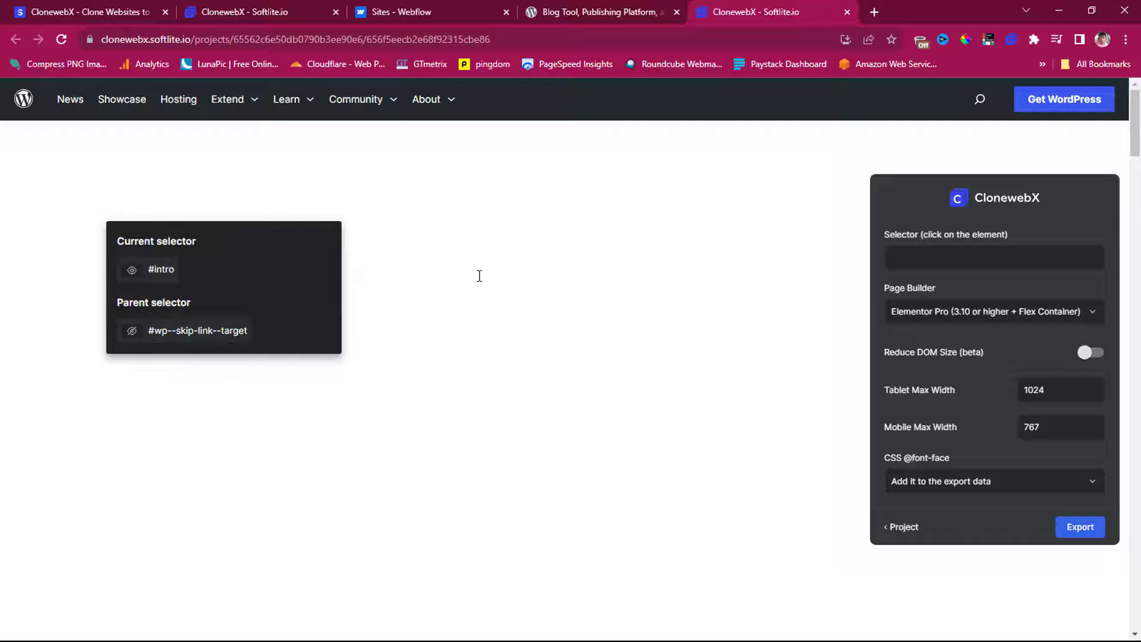
scroll(479, 276, "down", 5)
scroll(475, 290, "down", 3)
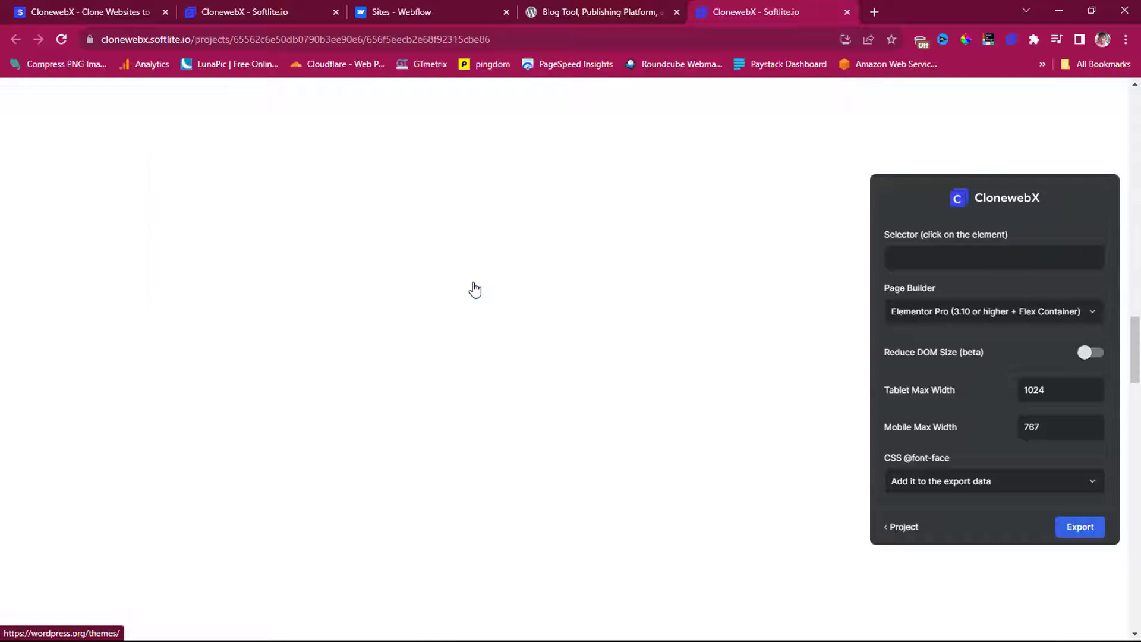
scroll(475, 290, "up", 4)
scroll(475, 289, "up", 5)
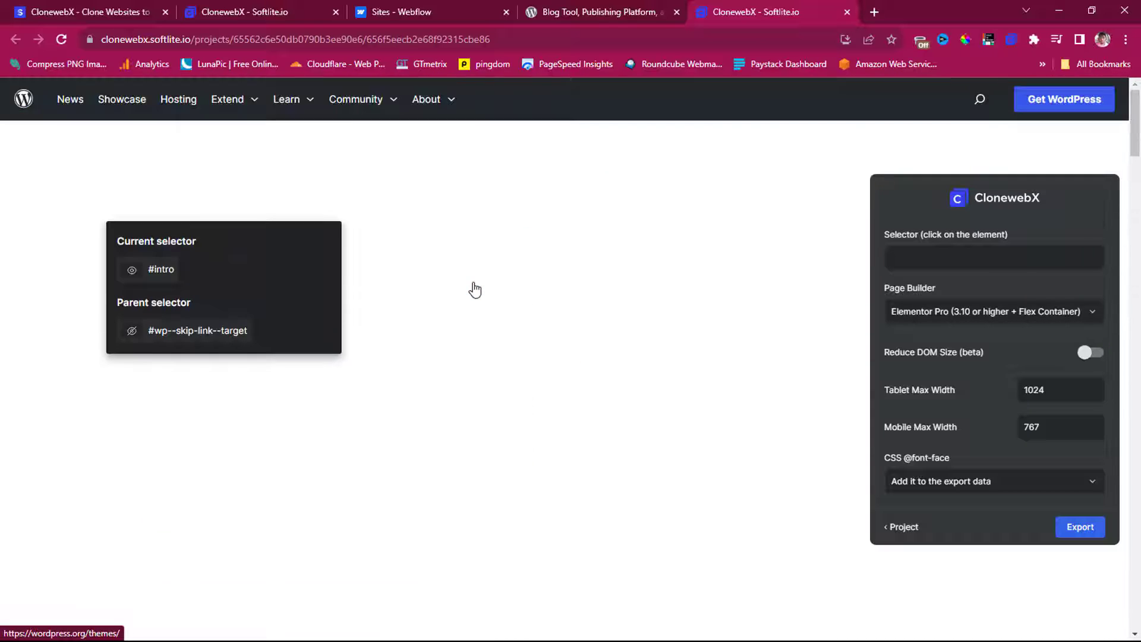
- Pick #wp--skip-link--target, export it for Webflow, and go to the Webflow sites dashboard
left_click(167, 331)
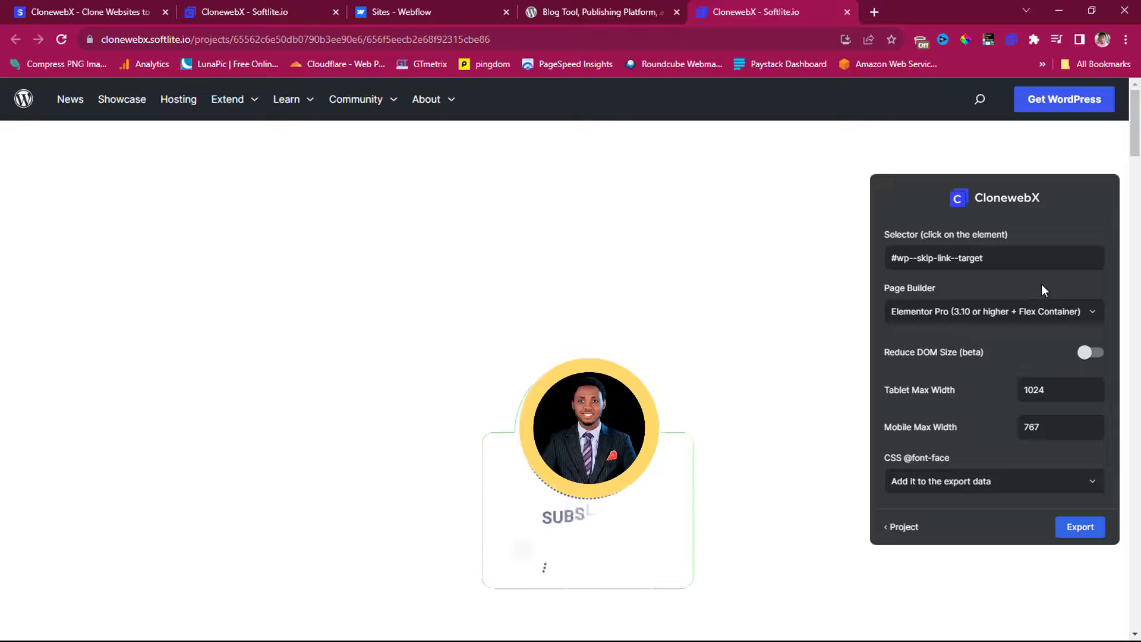
left_click(1079, 309)
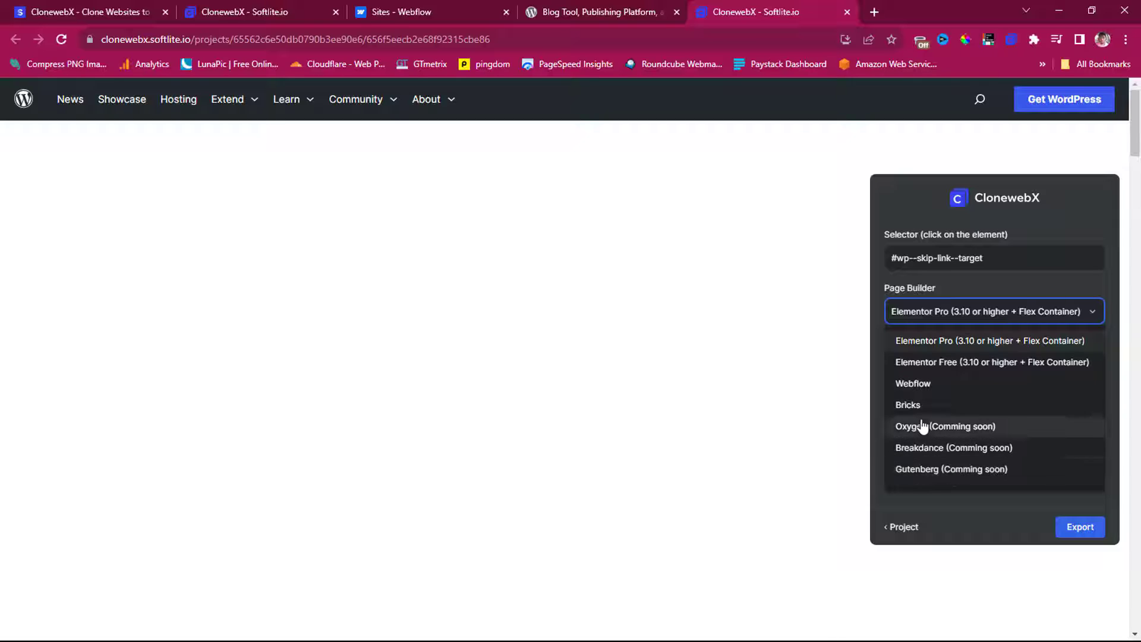
left_click(925, 385)
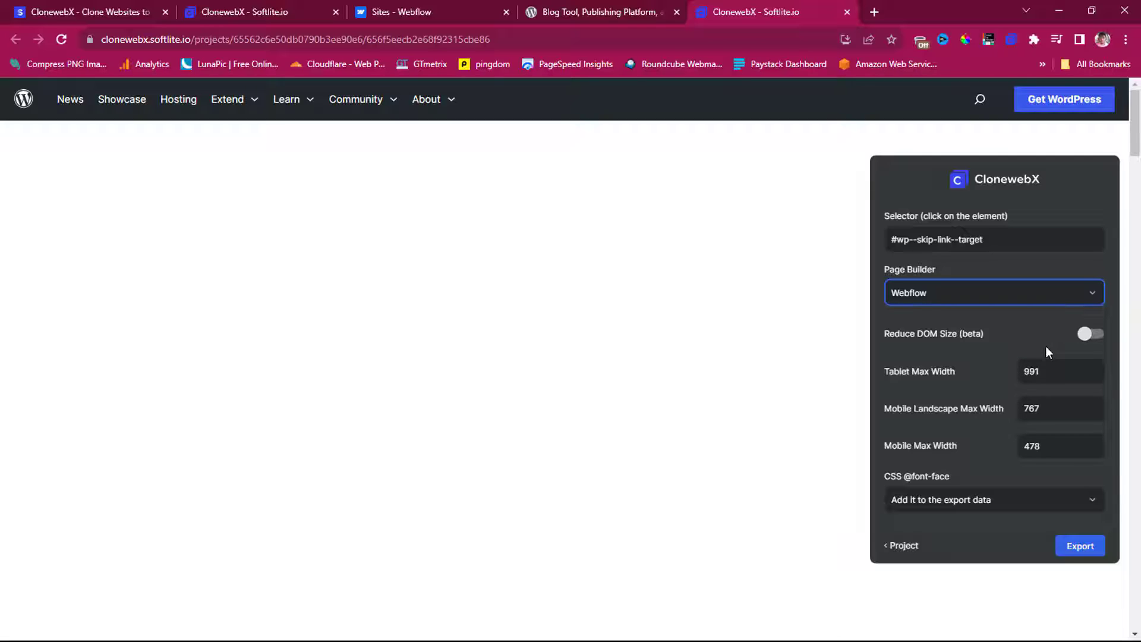
left_click(1082, 548)
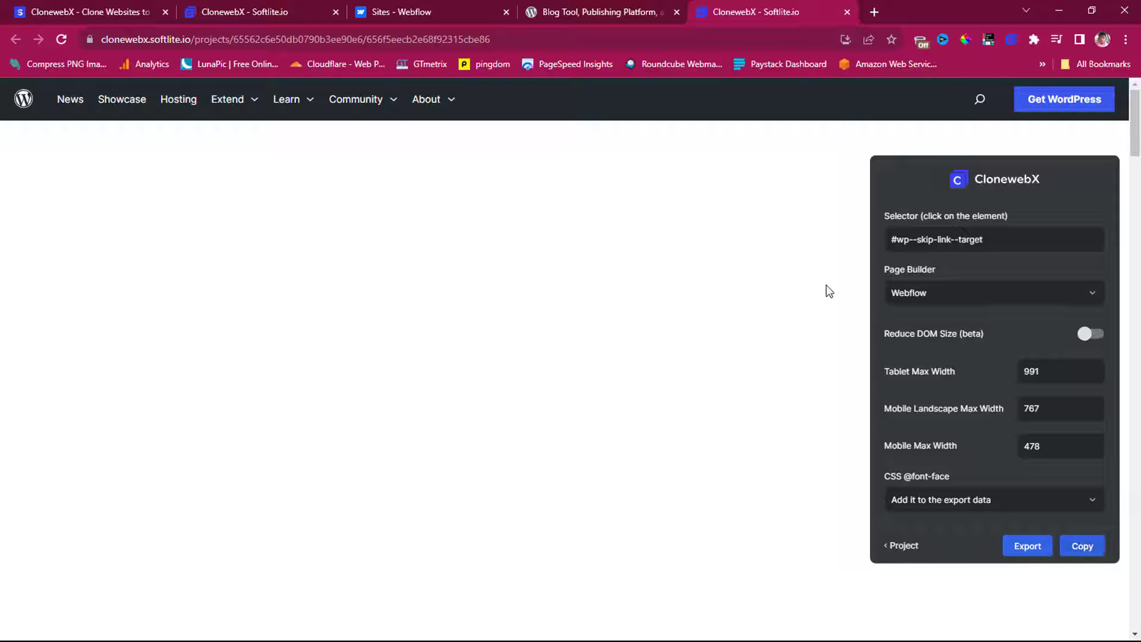
left_click(404, 7)
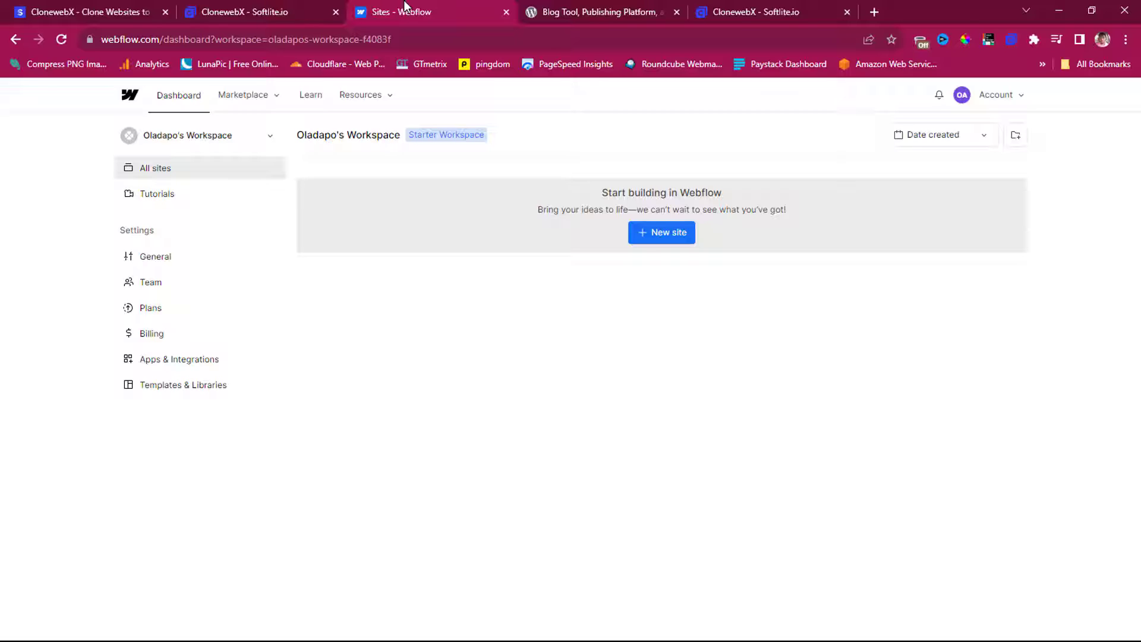
- Create a new blank Webflow site named 'wordpress clone'
left_click(670, 231)
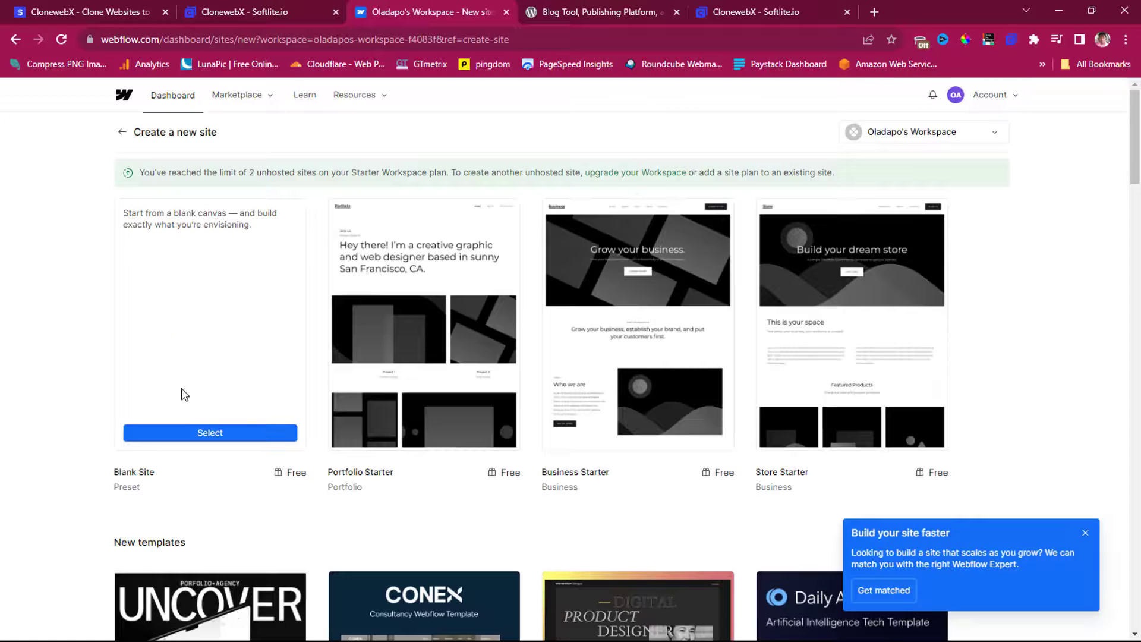
left_click(214, 433)
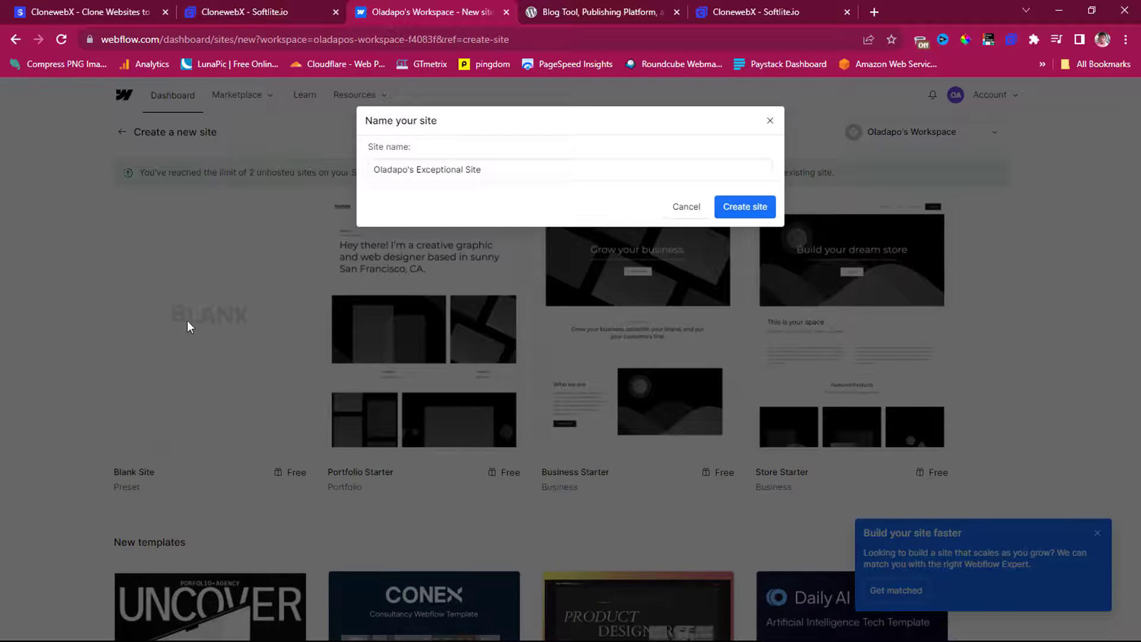
left_click_drag(497, 170, 316, 168)
type("w")
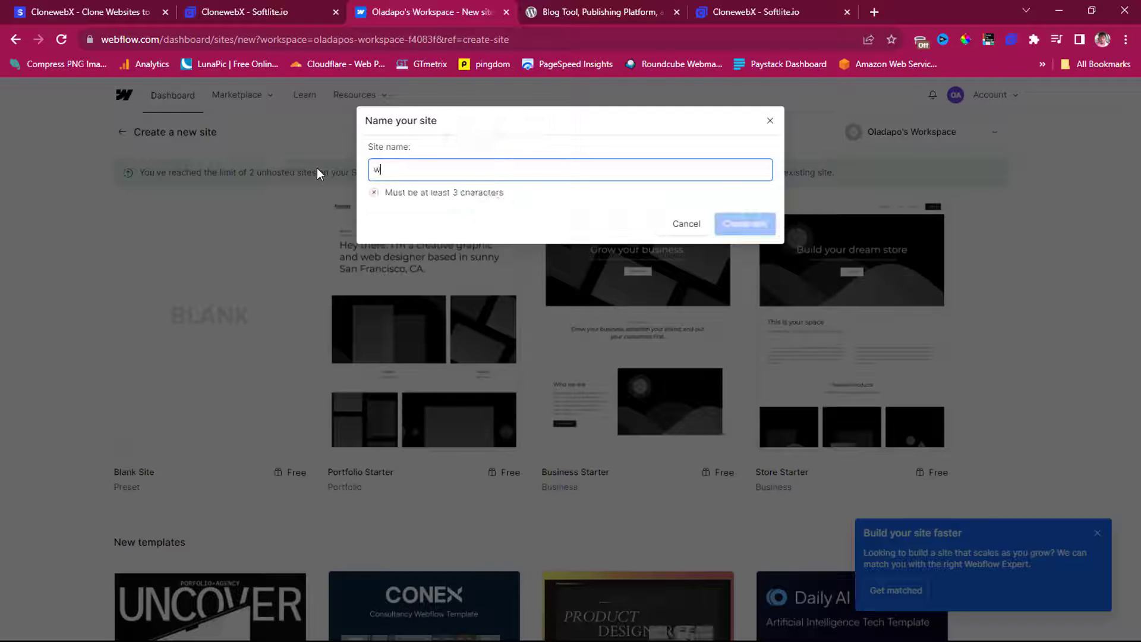
type("ordpress")
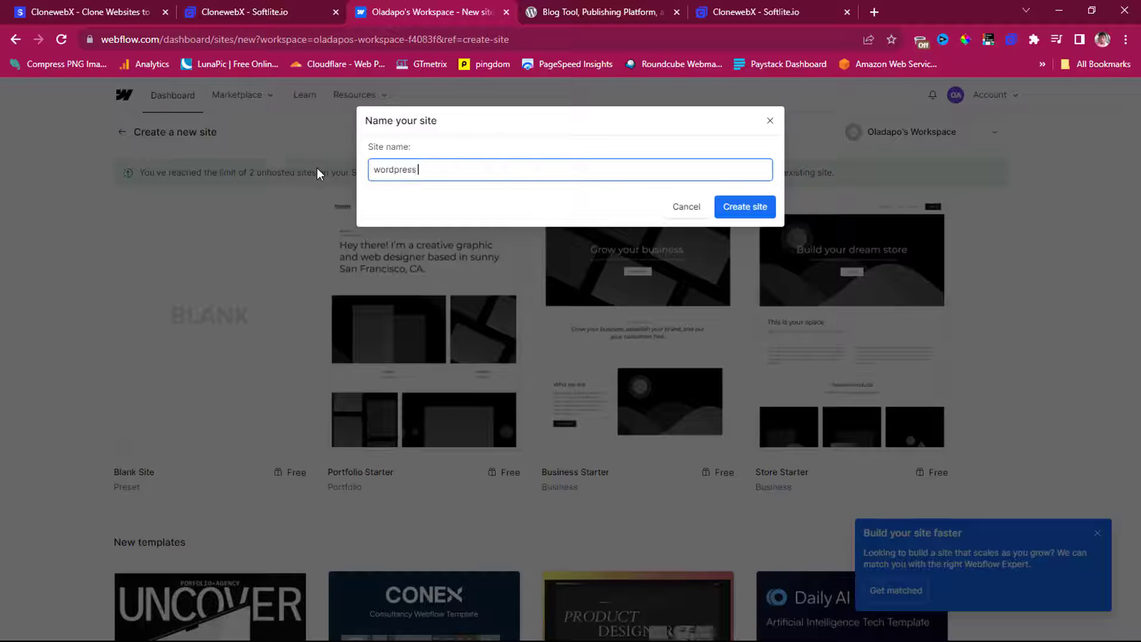
type(" clone")
left_click(732, 208)
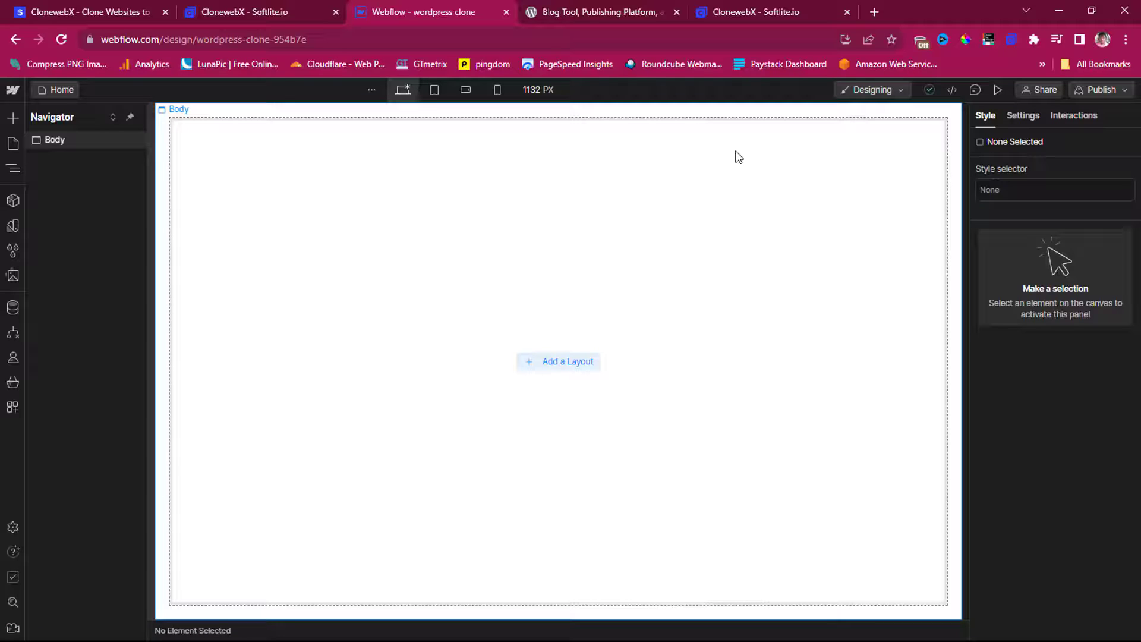
- Paste the cloned WordPress homepage into the page Body and scroll through the result
left_click(238, 159)
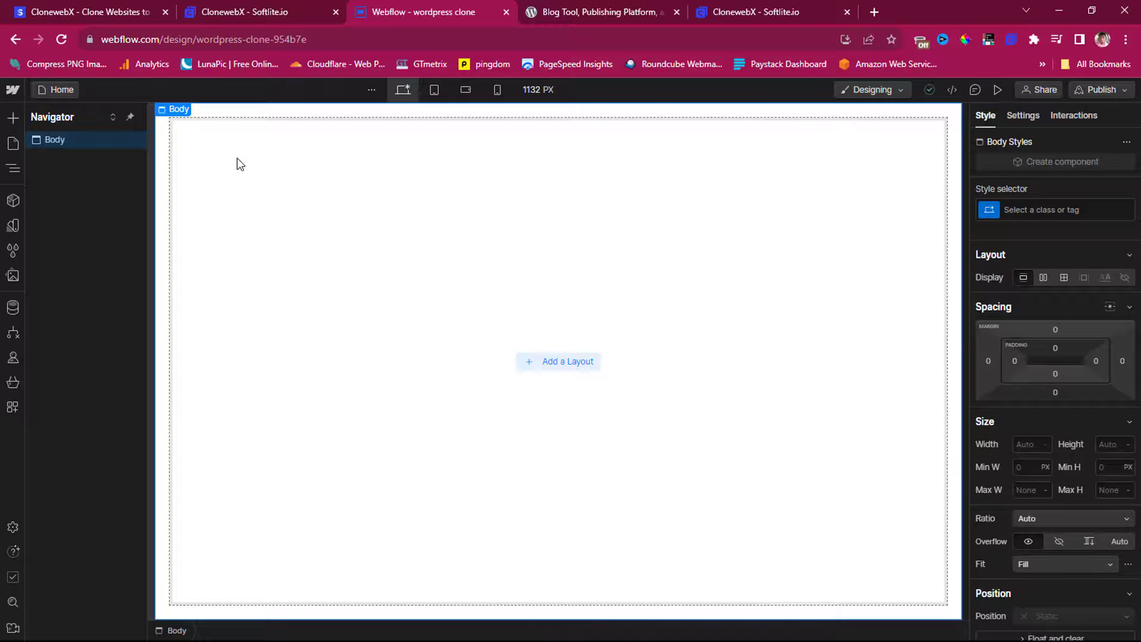
key("ctrl+v")
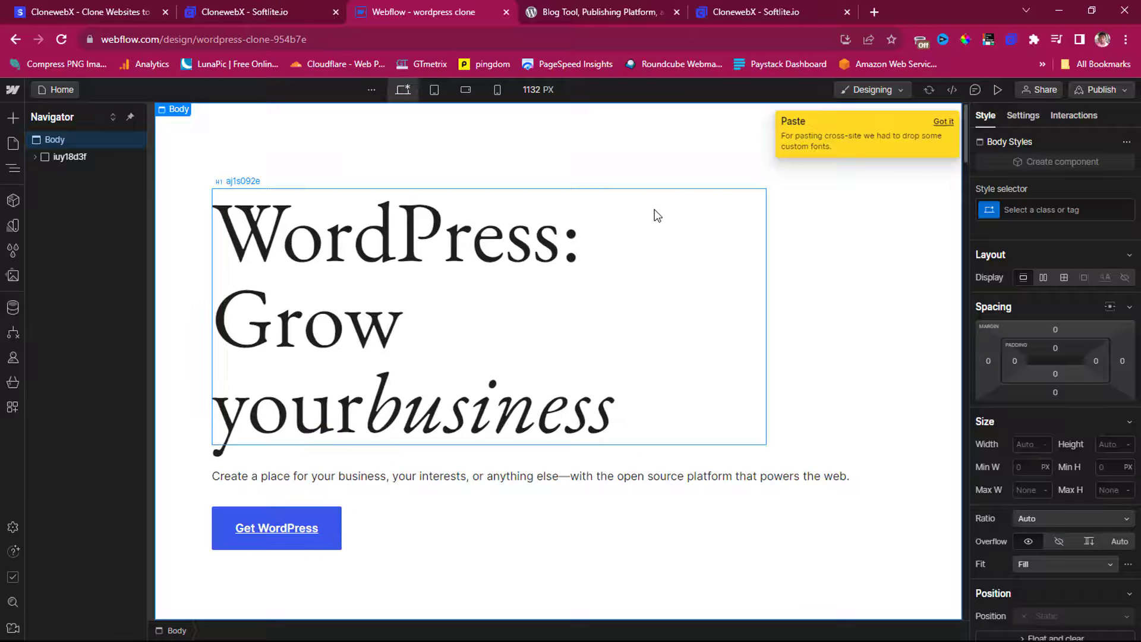
scroll(719, 232, "down", 10)
scroll(725, 238, "down", 15)
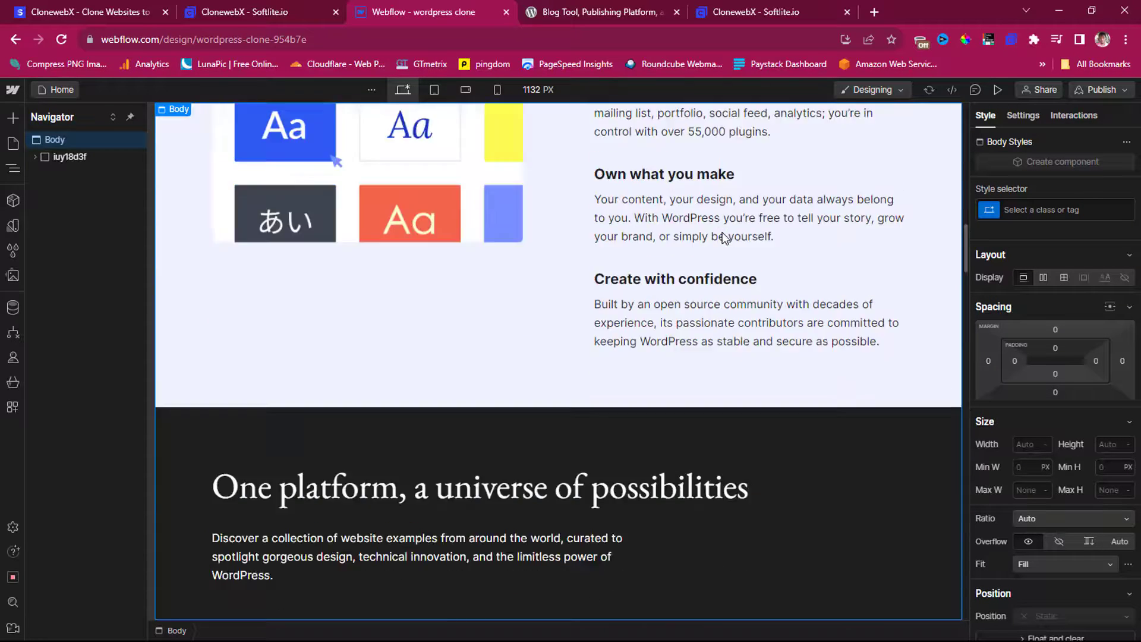
scroll(723, 238, "down", 15)
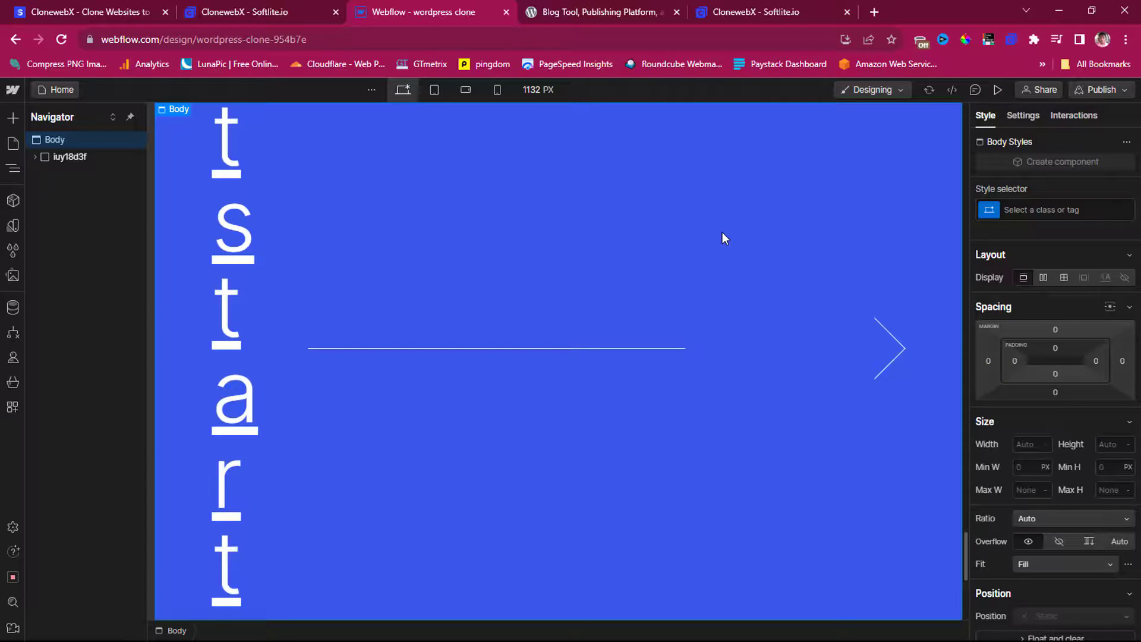
scroll(722, 232, "down", 5)
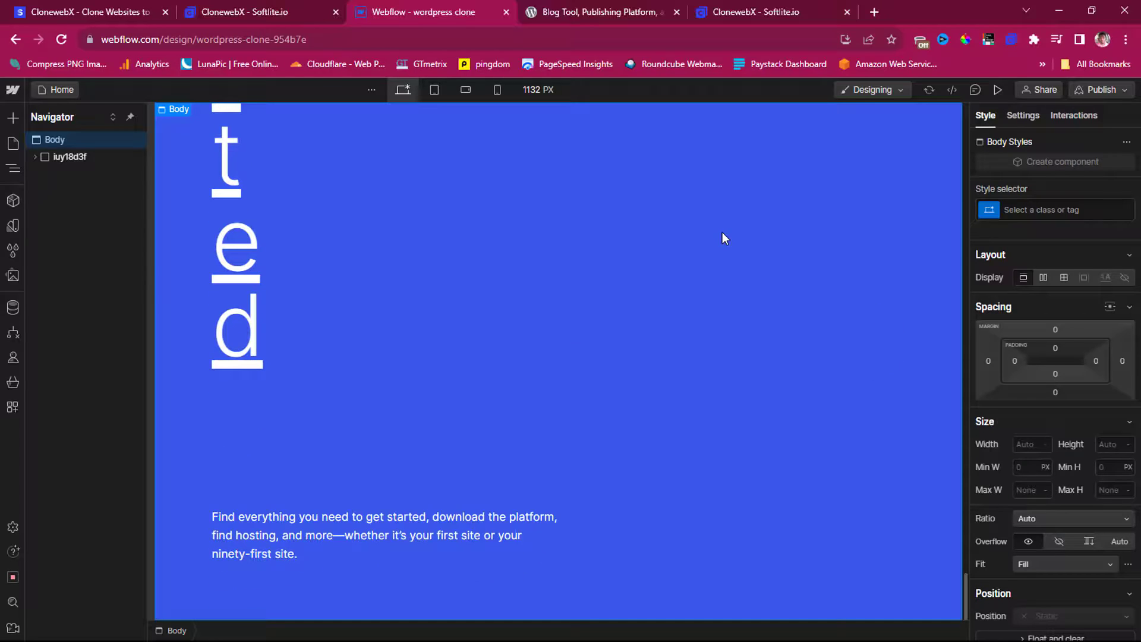
scroll(722, 238, "up", 20)
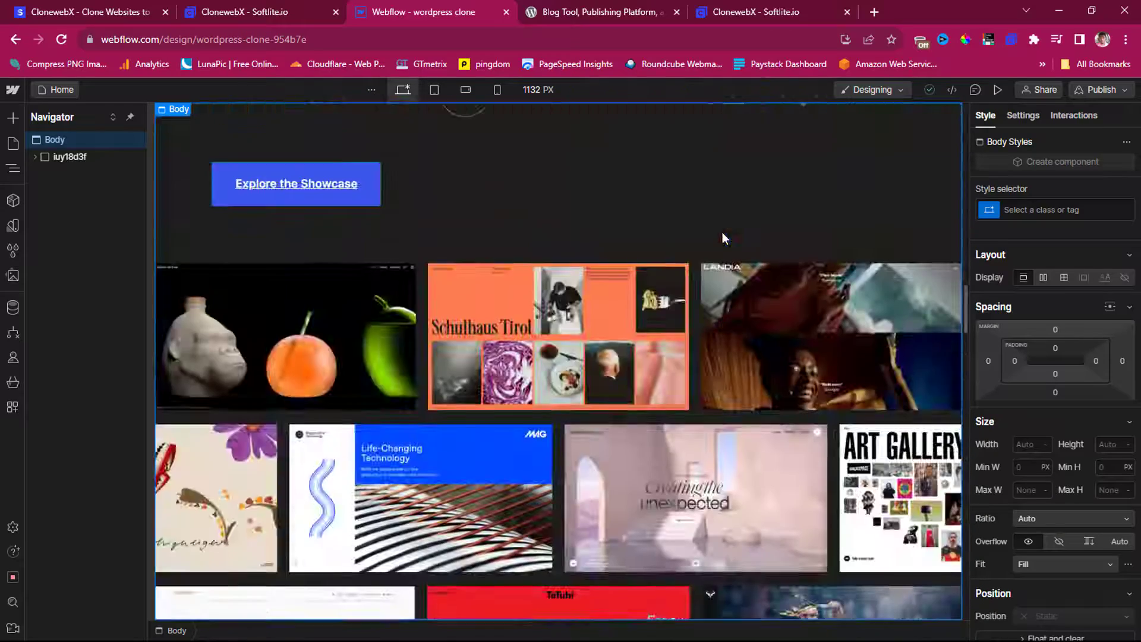
scroll(722, 238, "up", 15)
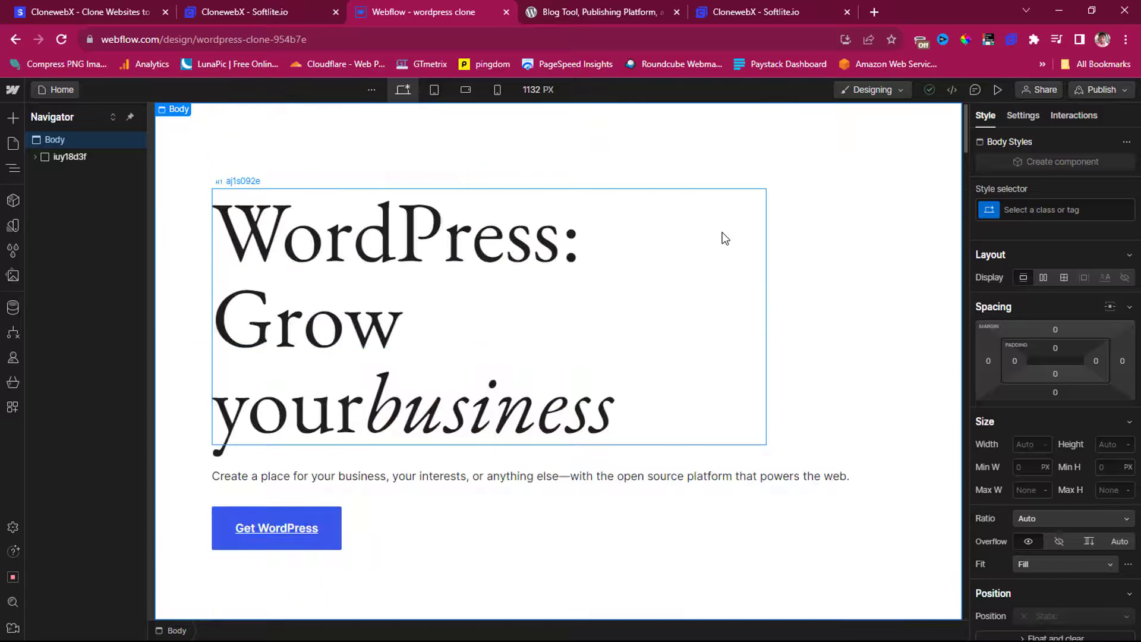
- Preview the cloned homepage at full desktop width and scroll through it
left_click(997, 91)
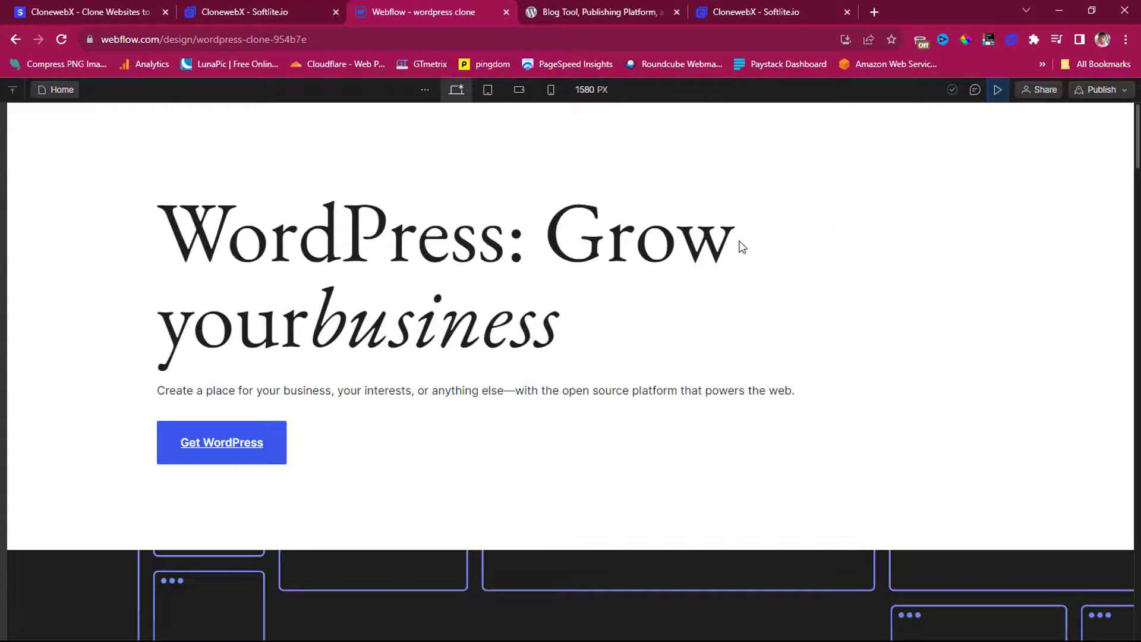
scroll(742, 246, "down", 20)
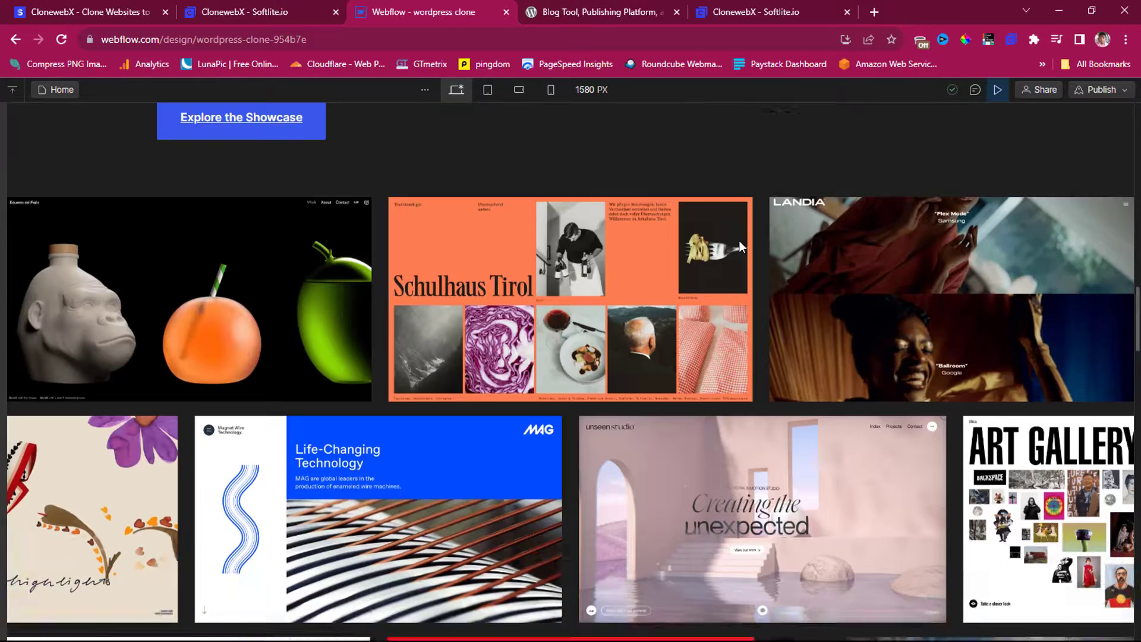
scroll(742, 247, "down", 8)
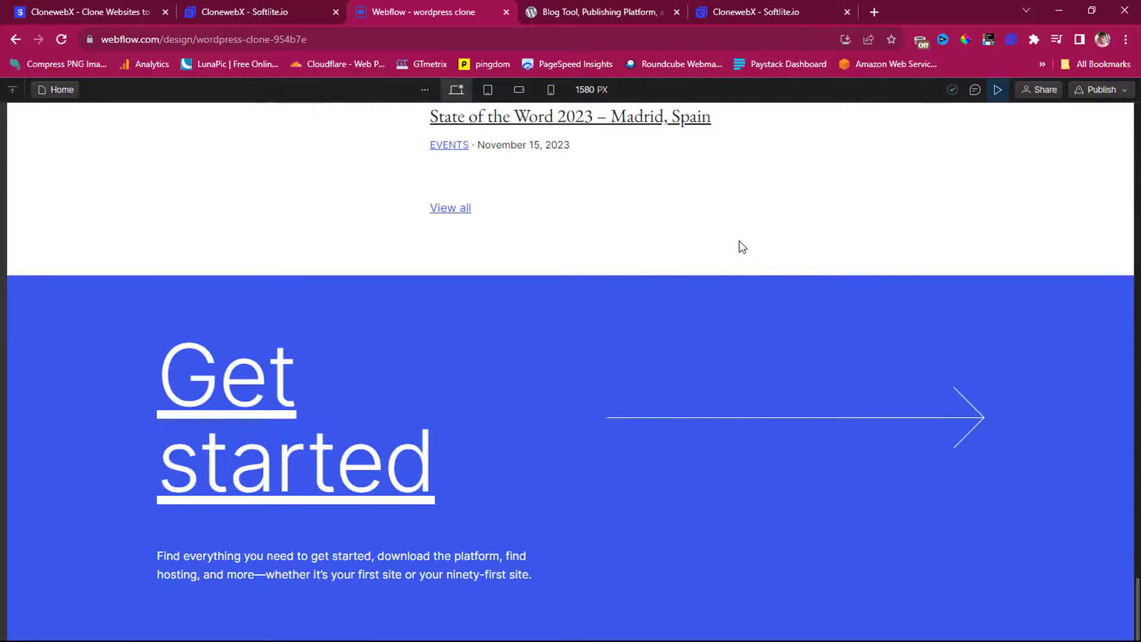
scroll(742, 247, "up", 8)
scroll(742, 246, "down", 8)
- Switch the preview to tablet width and scroll through the page
left_click(487, 91)
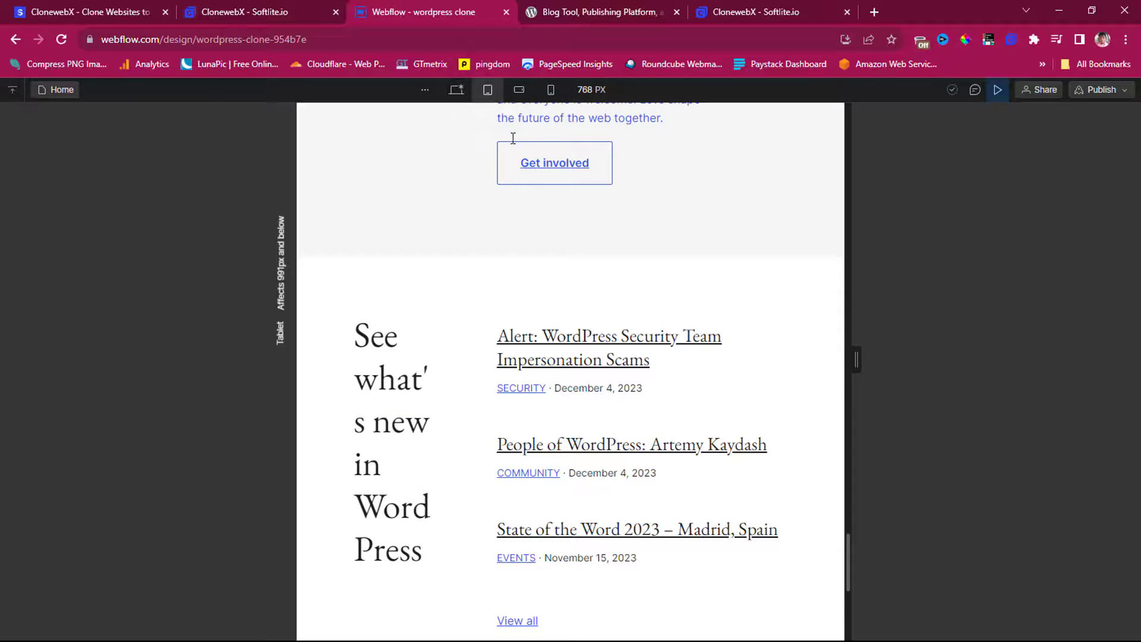
scroll(569, 315, "up", 15)
scroll(569, 320, "up", 15)
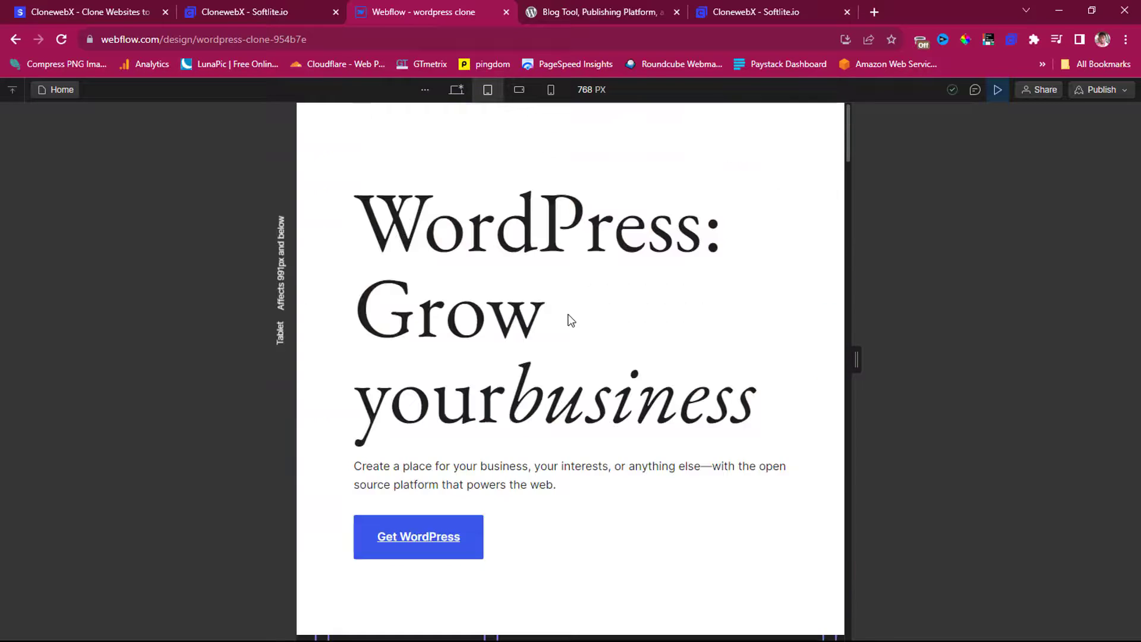
scroll(571, 320, "down", 20)
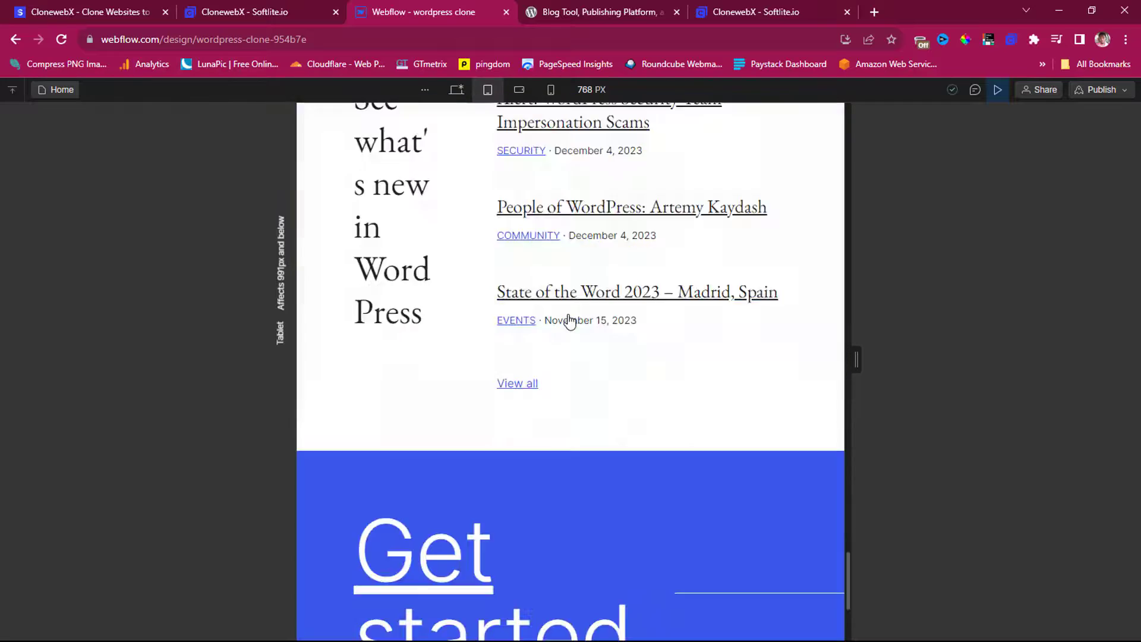
scroll(569, 321, "up", 12)
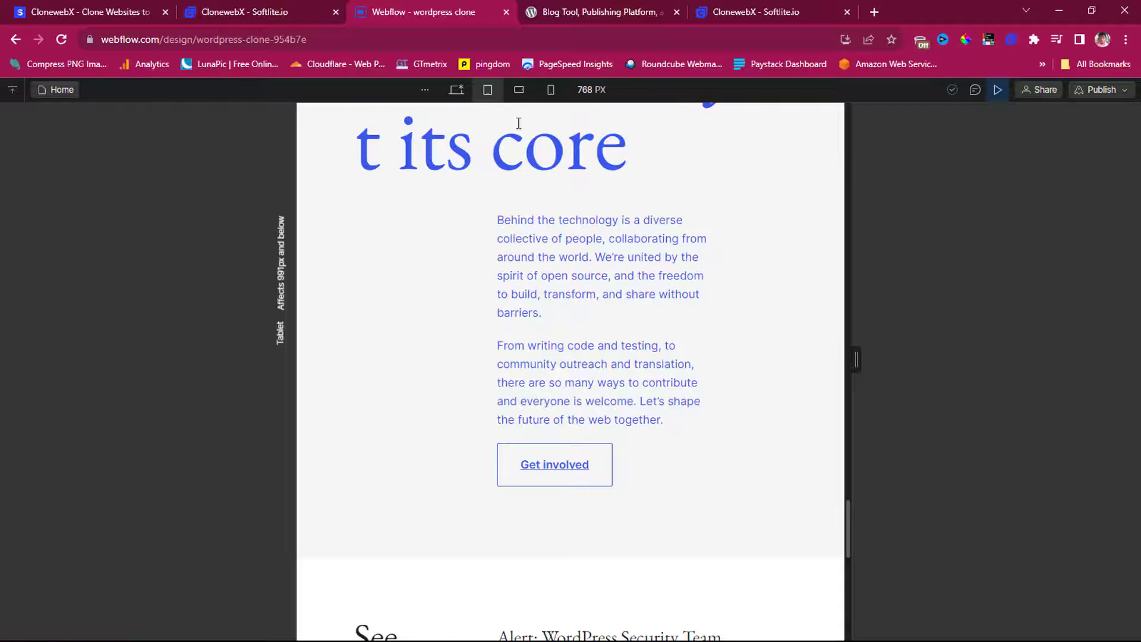
- Switch the preview to the 320 px mobile portrait width and scroll the stacked layout
left_click(549, 89)
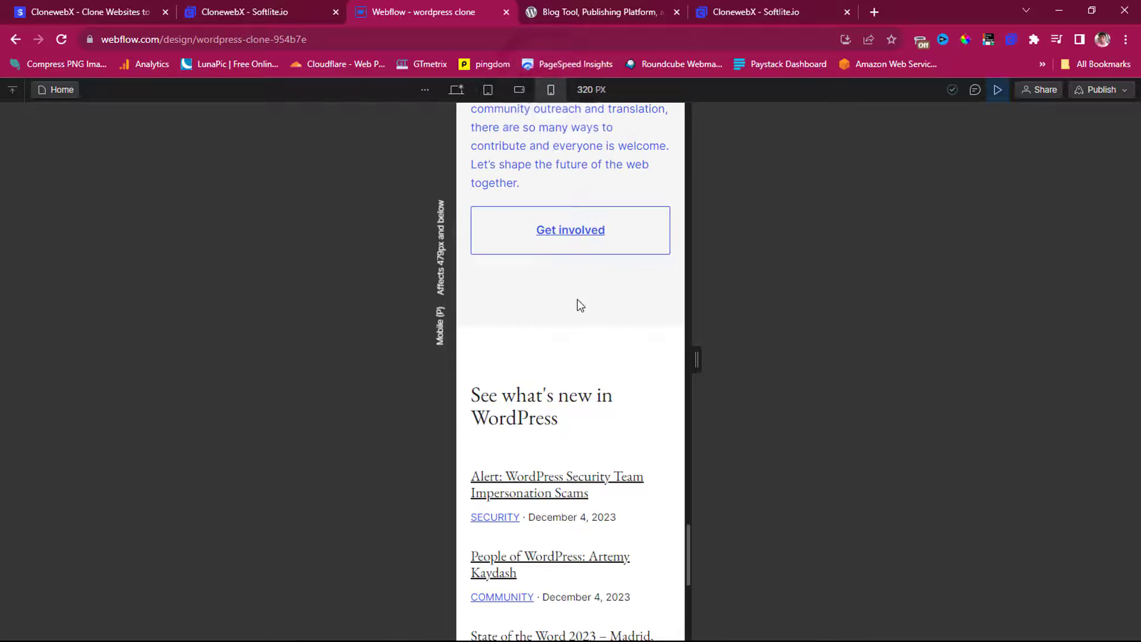
scroll(577, 332, "down", 5)
scroll(577, 351, "up", 20)
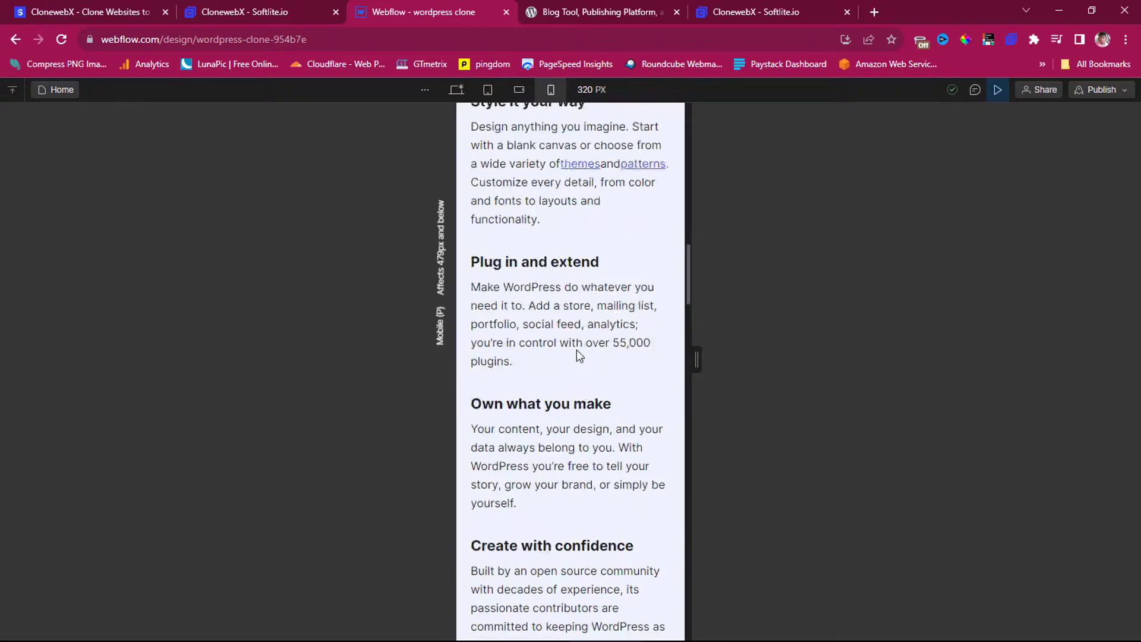
scroll(577, 349, "up", 10)
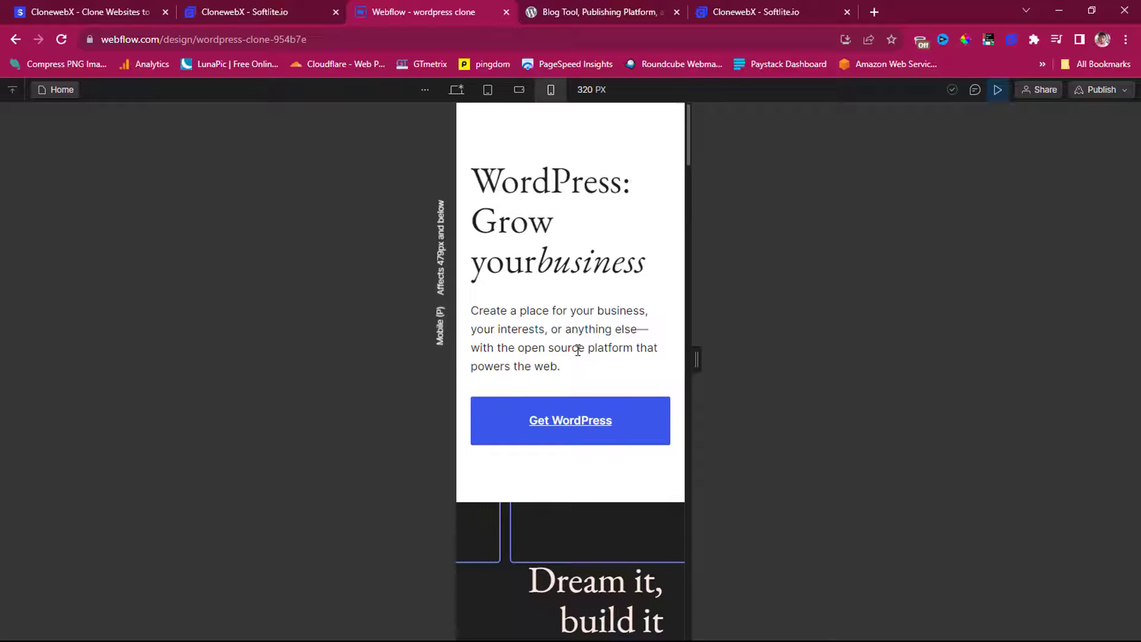